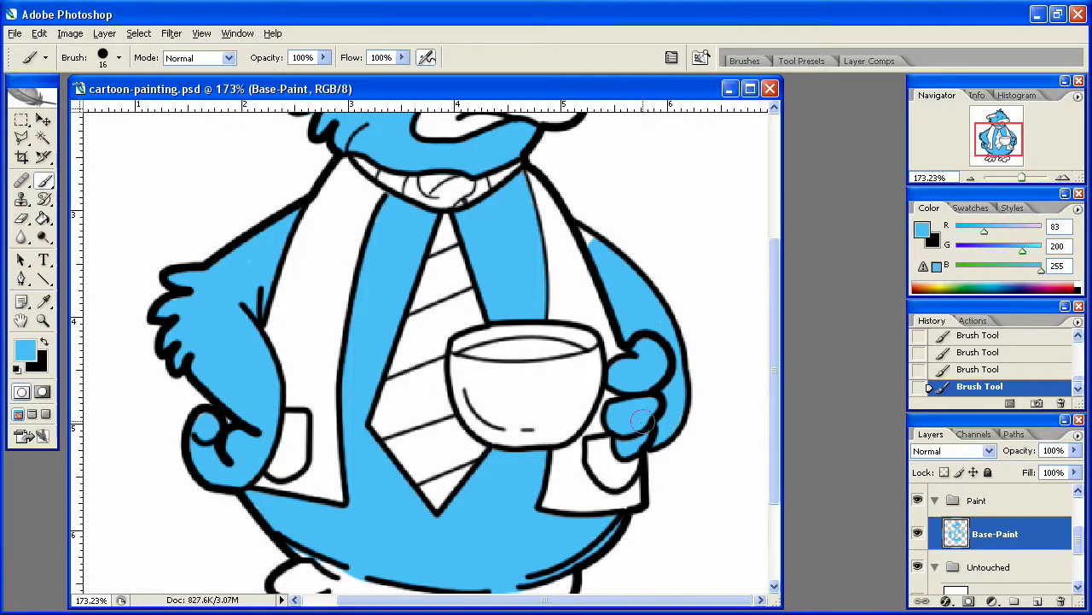
Step: Shrink the brush to 12 px and paint blue along the cup-holding arm's white edge
right_click(658, 398)
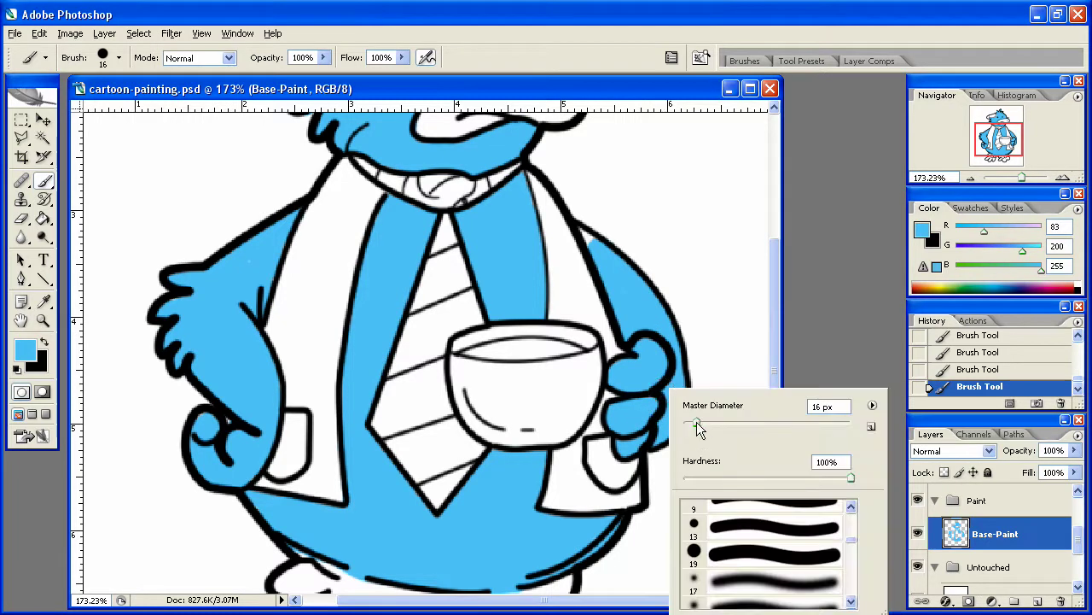
drag(698, 428, 692, 424)
key(Return)
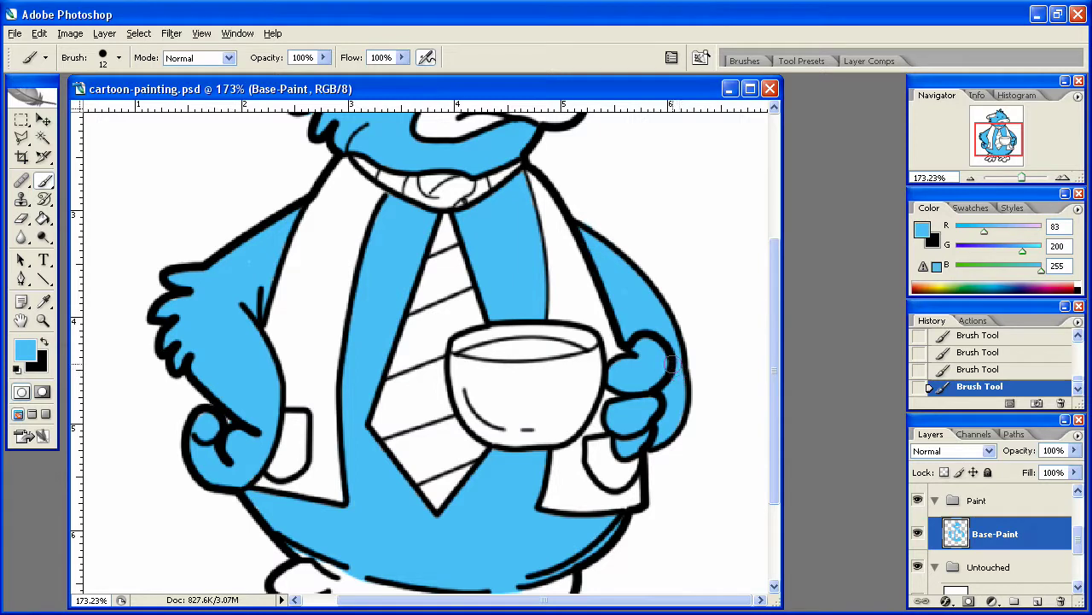
drag(668, 442, 647, 333)
drag(662, 435, 631, 447)
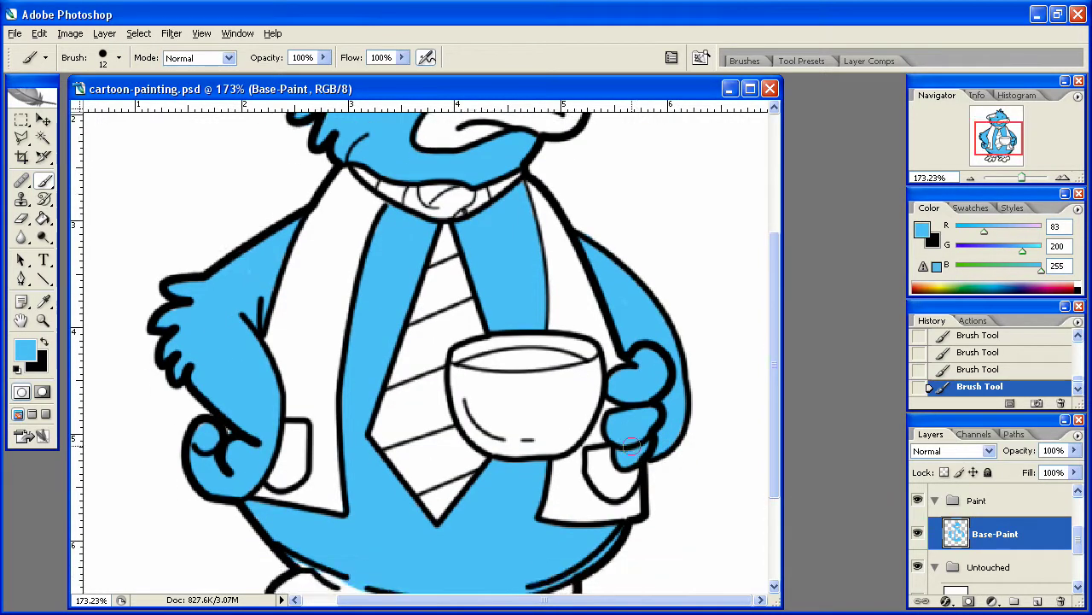
drag(556, 441, 547, 305)
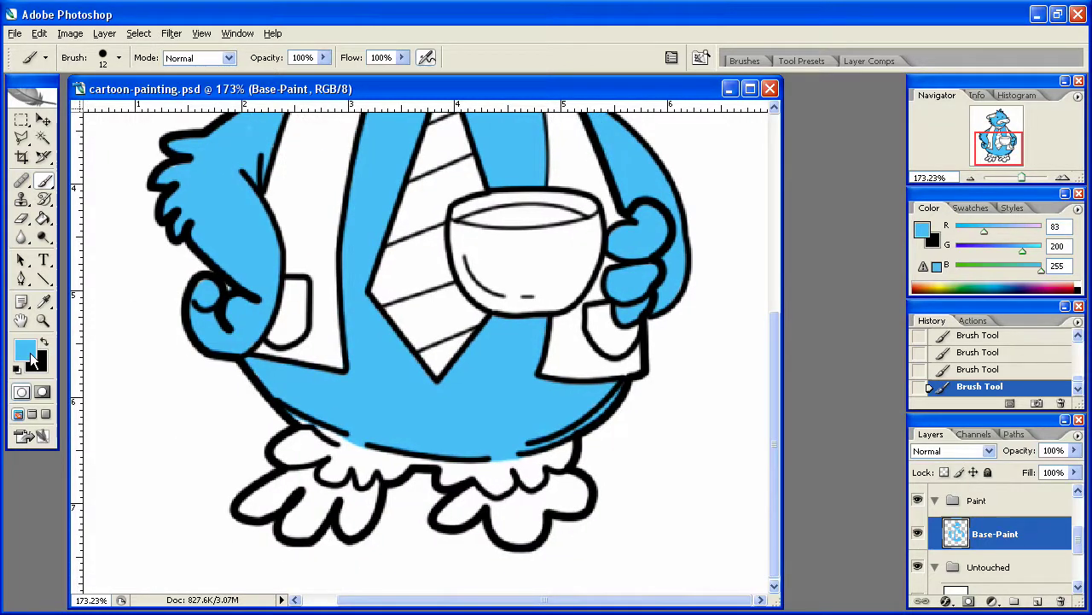
Step: Set the foreground colour to orange f1a757
click(31, 355)
drag(926, 350, 917, 378)
drag(762, 223, 793, 194)
drag(925, 382, 923, 391)
drag(837, 208, 823, 205)
click(1057, 181)
Step: Paint the beak orange, covering its white highlight
drag(611, 233, 612, 546)
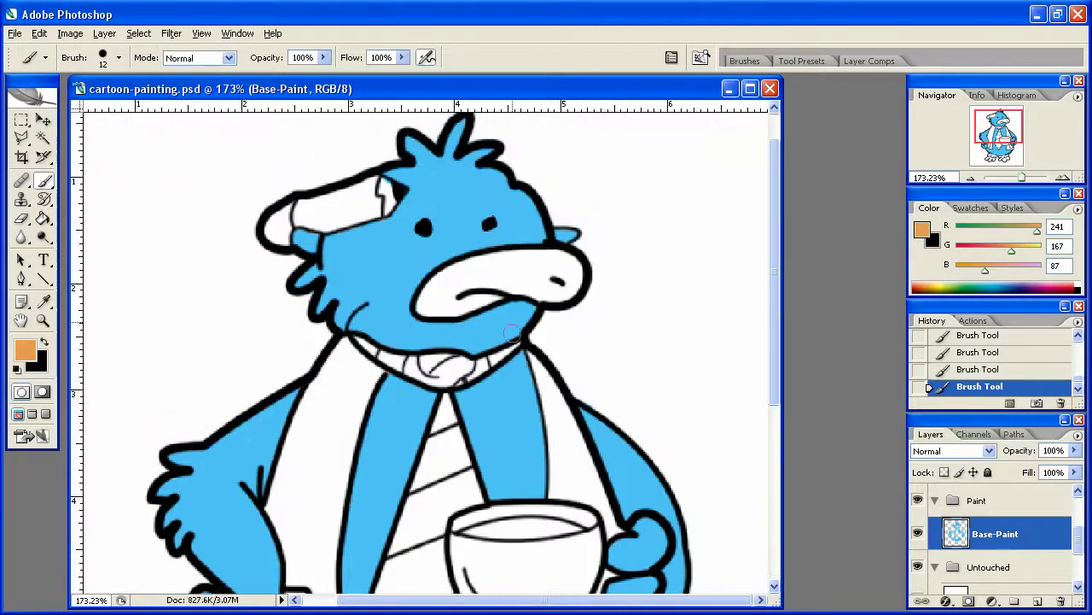
mouse_move(567, 274)
mouse_down()
mouse_move(502, 286)
mouse_move(425, 307)
mouse_move(459, 266)
mouse_move(553, 259)
mouse_move(560, 272)
mouse_move(555, 284)
mouse_move(523, 271)
mouse_move(503, 281)
mouse_move(519, 270)
mouse_move(442, 297)
mouse_move(503, 288)
mouse_up()
drag(522, 291, 524, 273)
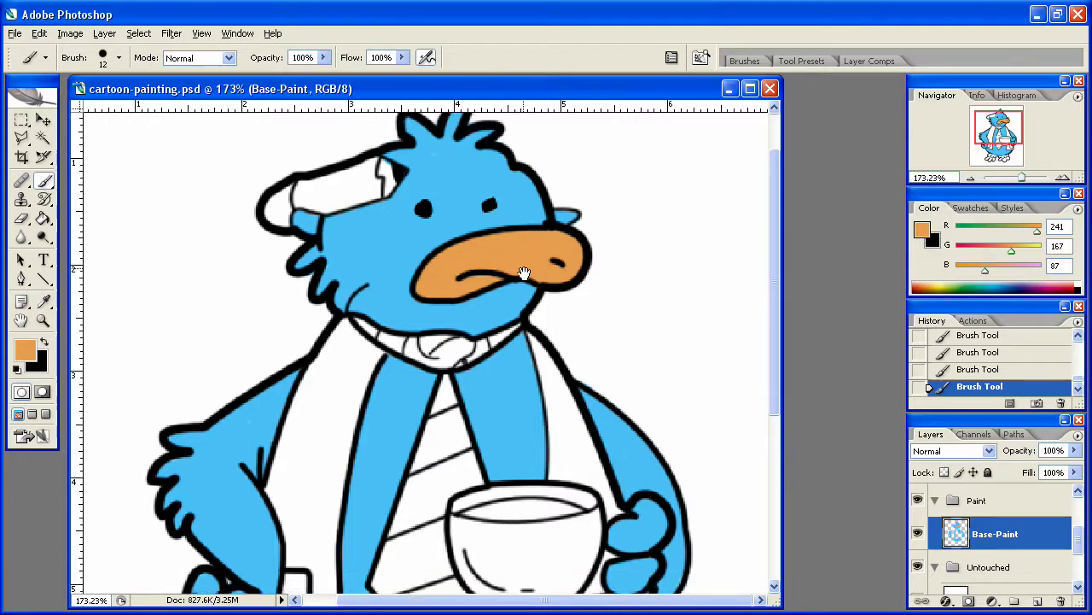
scroll(524, 272, down, 7)
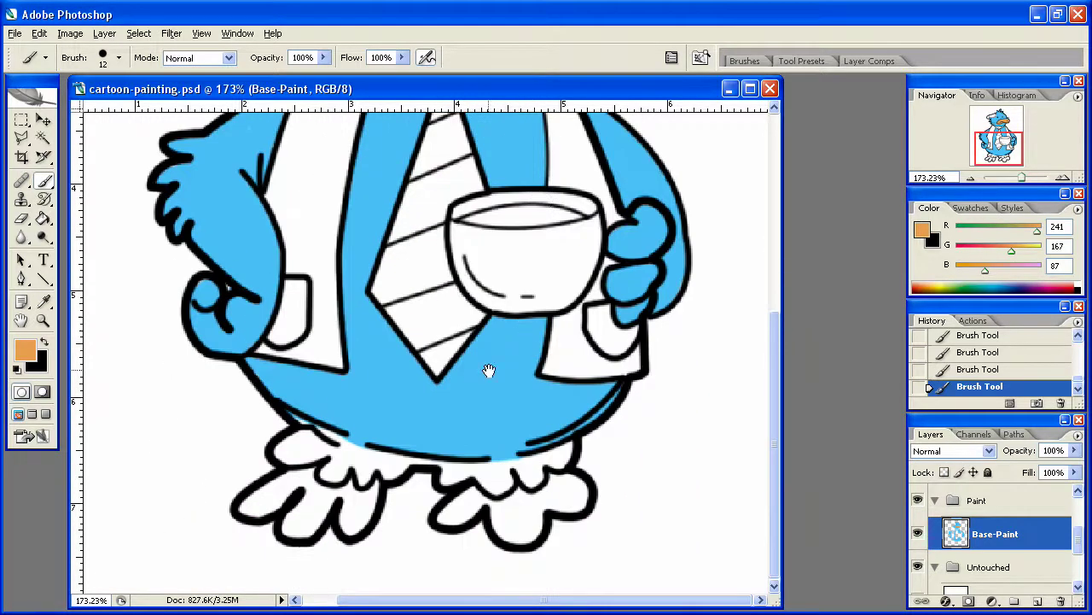
Step: Set the foreground colour to yellow f1c757
right_click(295, 517)
click(31, 357)
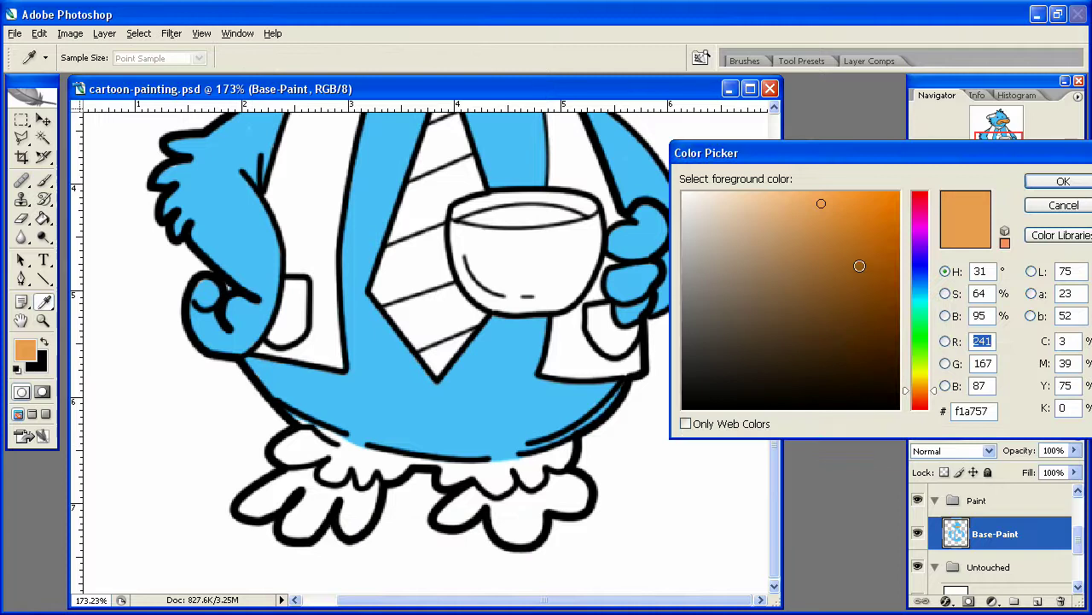
click(922, 387)
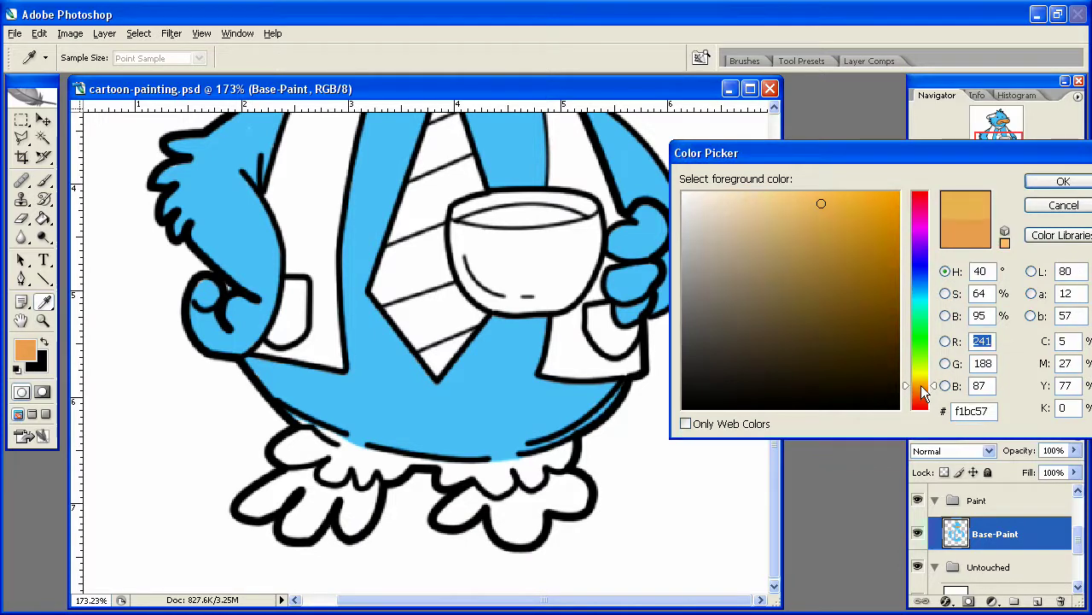
drag(922, 385, 922, 383)
click(1049, 183)
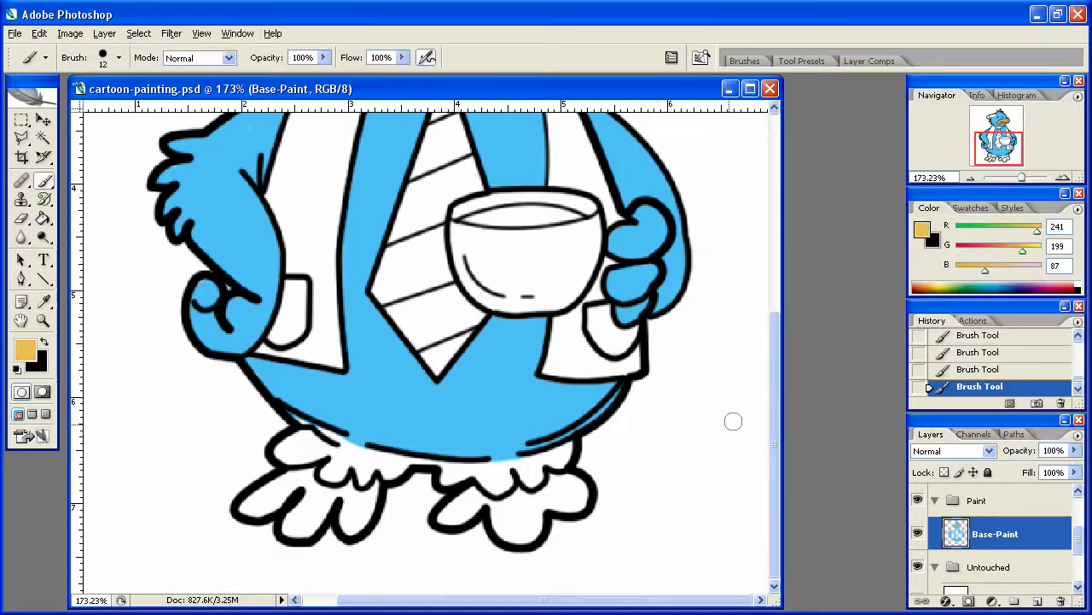
Step: Paint the bird's right foot and left foot's toe yellow
mouse_move(553, 483)
mouse_down()
mouse_move(518, 494)
mouse_move(498, 507)
mouse_move(474, 493)
mouse_move(444, 515)
mouse_move(481, 506)
mouse_move(524, 535)
mouse_move(536, 509)
mouse_move(513, 517)
mouse_move(588, 497)
mouse_move(565, 477)
mouse_move(577, 502)
mouse_up()
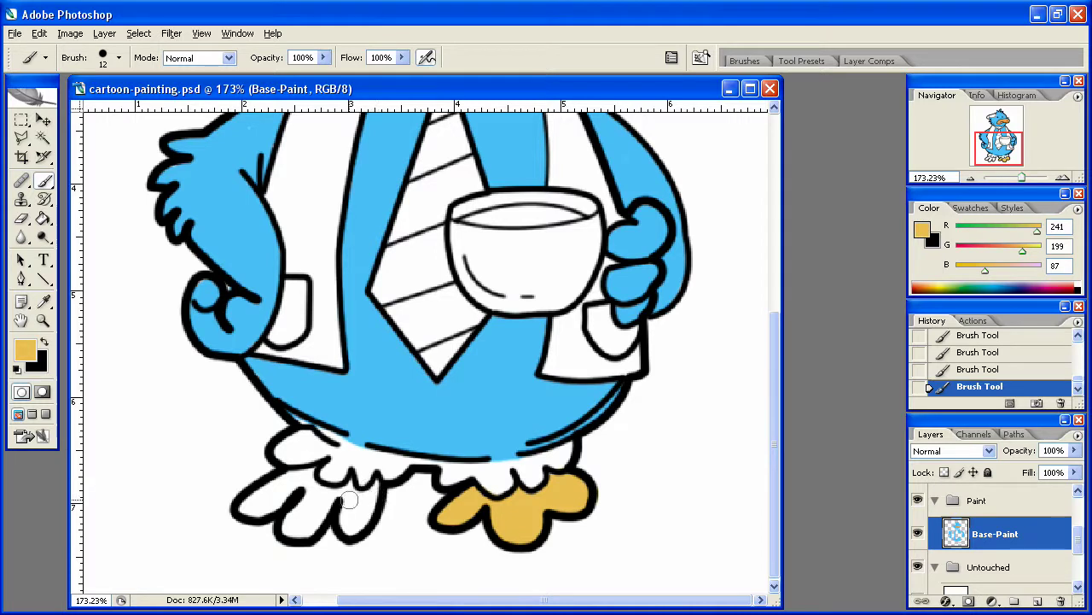
mouse_move(260, 501)
mouse_down()
mouse_move(294, 492)
mouse_move(288, 527)
mouse_move(327, 501)
mouse_move(323, 513)
mouse_move(332, 501)
mouse_move(348, 529)
mouse_move(374, 488)
mouse_move(362, 510)
mouse_move(349, 490)
mouse_move(338, 508)
mouse_move(350, 512)
mouse_move(318, 496)
mouse_move(311, 472)
mouse_move(265, 493)
mouse_move(293, 474)
mouse_up()
right_click(299, 476)
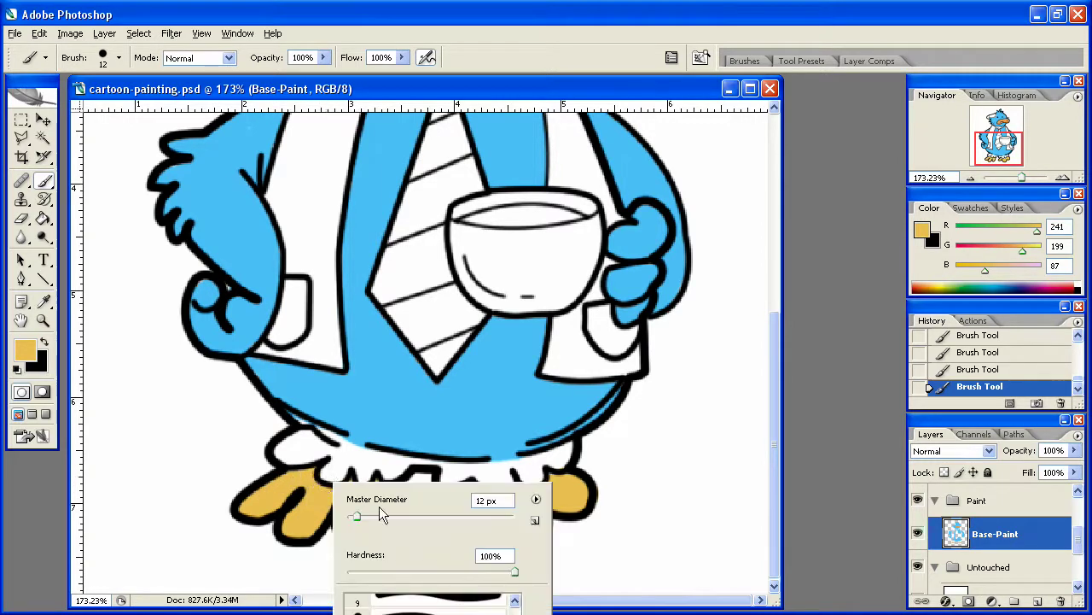
Step: Change the foreground colour to a deeper yellow (229, 183, 60)
click(27, 346)
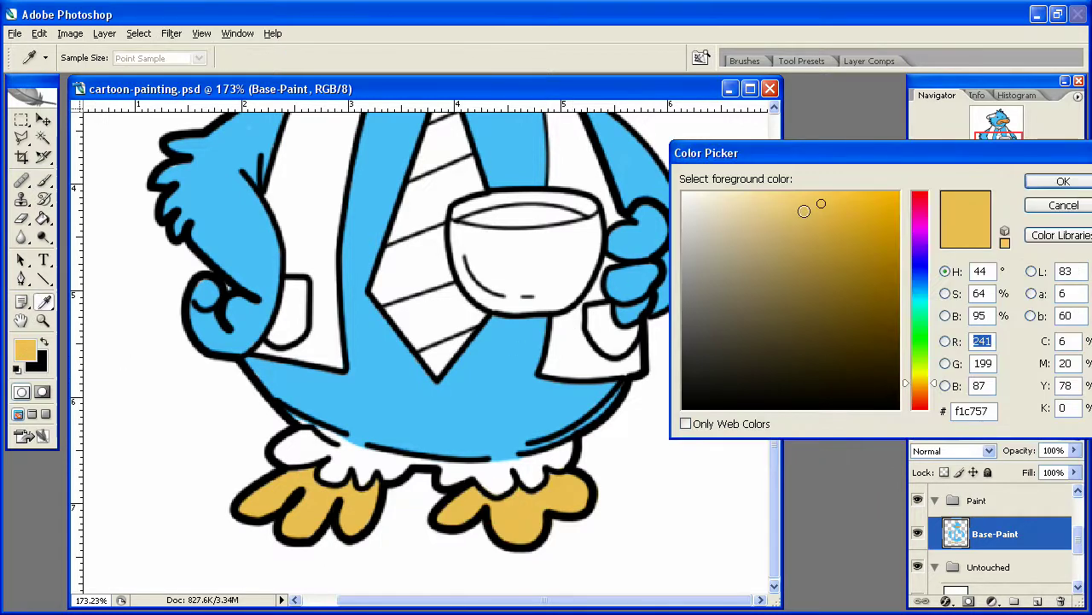
drag(824, 207, 843, 212)
click(1058, 180)
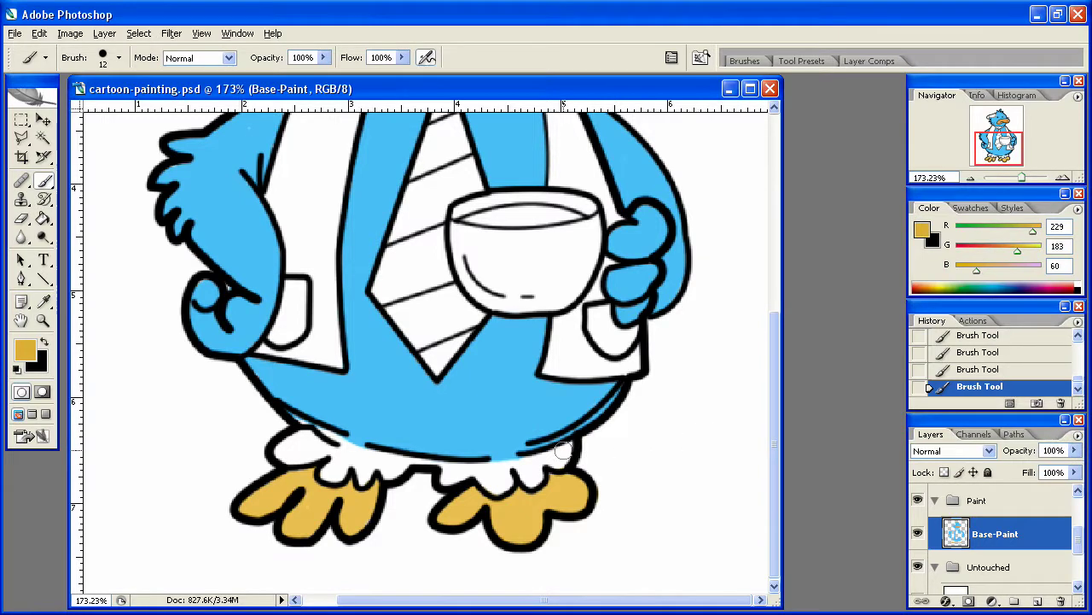
Step: Fill the remaining white of the feet under the belly edge in deeper yellow
mouse_move(567, 447)
mouse_down()
mouse_move(468, 466)
mouse_move(535, 473)
mouse_move(511, 472)
mouse_move(498, 487)
mouse_move(412, 461)
mouse_move(361, 478)
mouse_move(326, 473)
mouse_move(329, 456)
mouse_move(284, 447)
mouse_move(311, 437)
mouse_move(398, 461)
mouse_move(357, 458)
mouse_move(370, 455)
mouse_move(309, 431)
mouse_up()
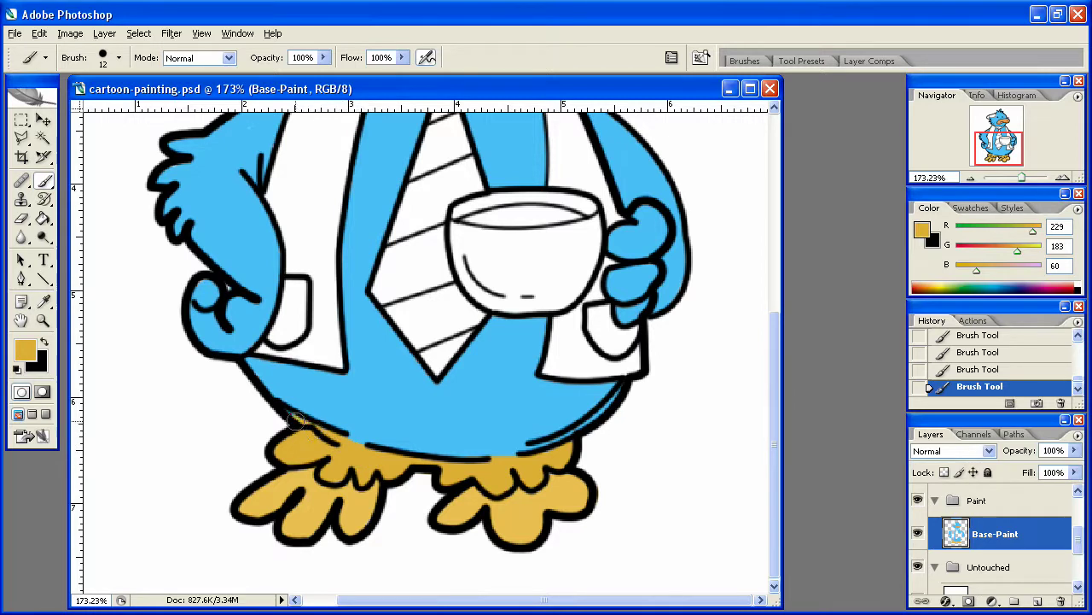
drag(395, 355, 385, 383)
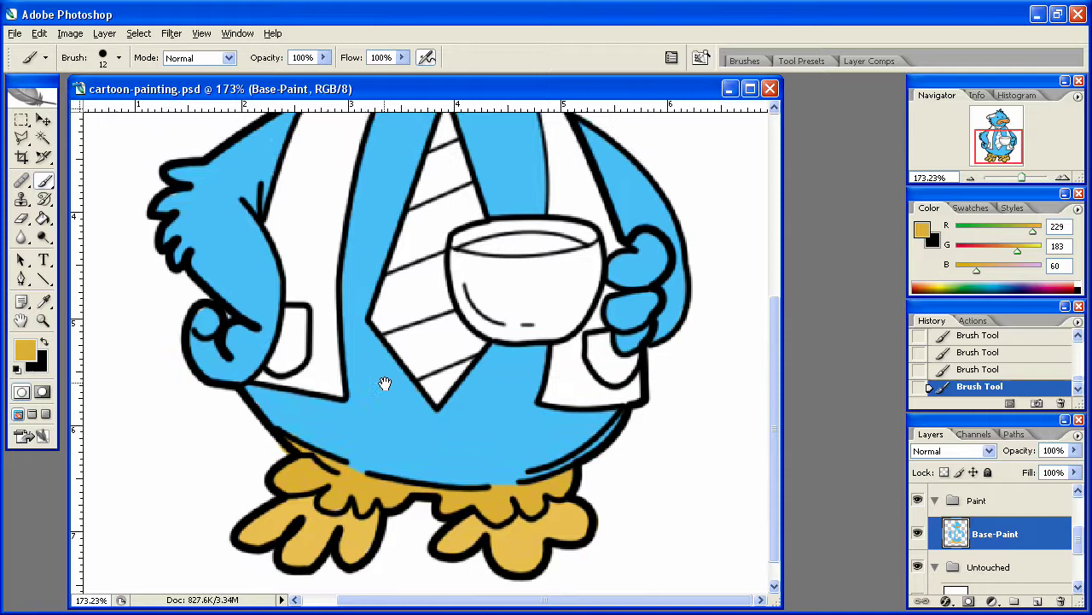
drag(436, 271, 402, 416)
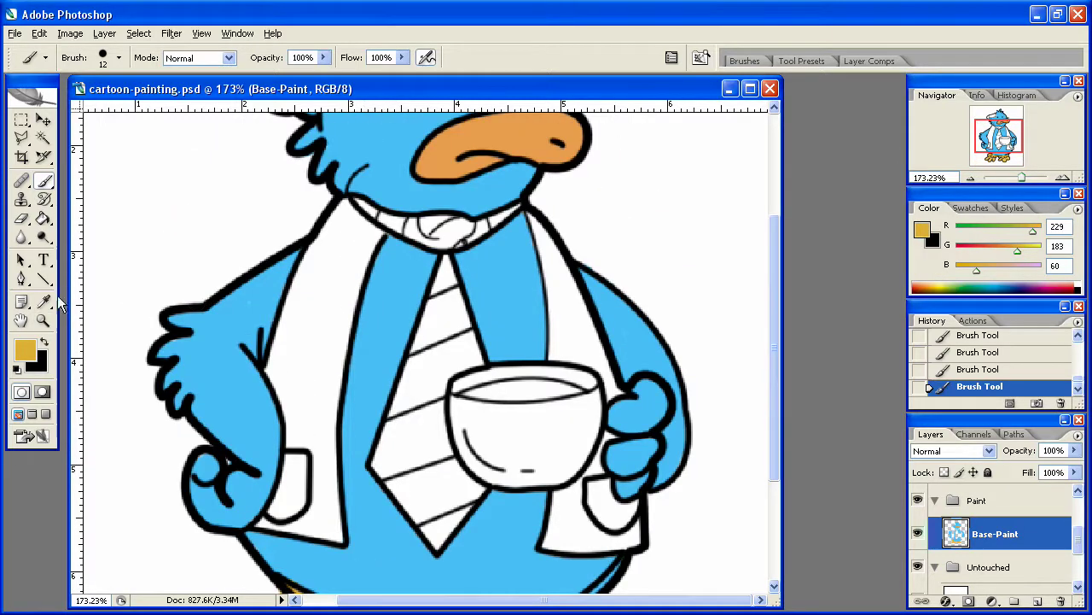
Step: Set the foreground colour to green (93, 164, 0)
click(25, 352)
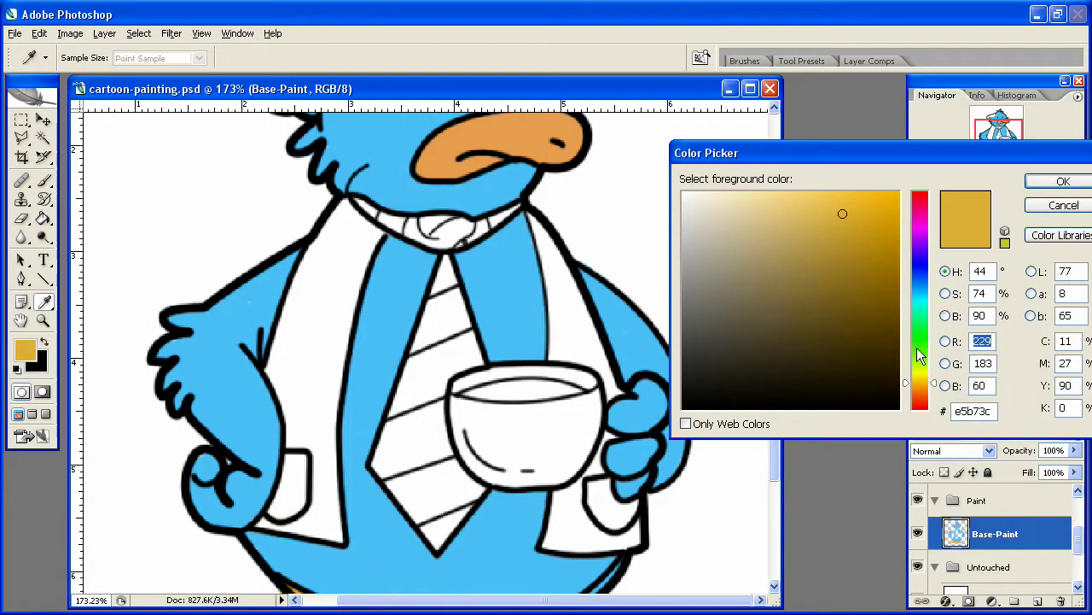
drag(917, 348, 917, 357)
drag(856, 302, 984, 224)
click(1063, 181)
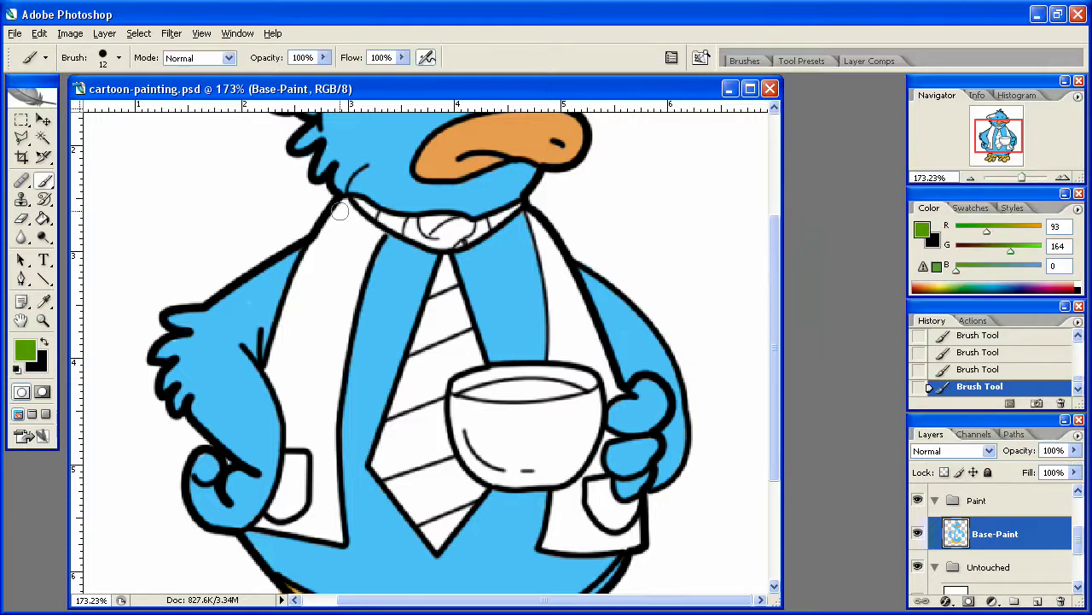
Step: Outline the left vest panel's outer and inner edges in green, switching to an 8 px brush
mouse_move(339, 212)
mouse_down()
mouse_move(274, 372)
mouse_move(294, 468)
mouse_move(297, 451)
mouse_move(303, 463)
mouse_move(266, 522)
mouse_move(296, 521)
mouse_move(264, 516)
mouse_up()
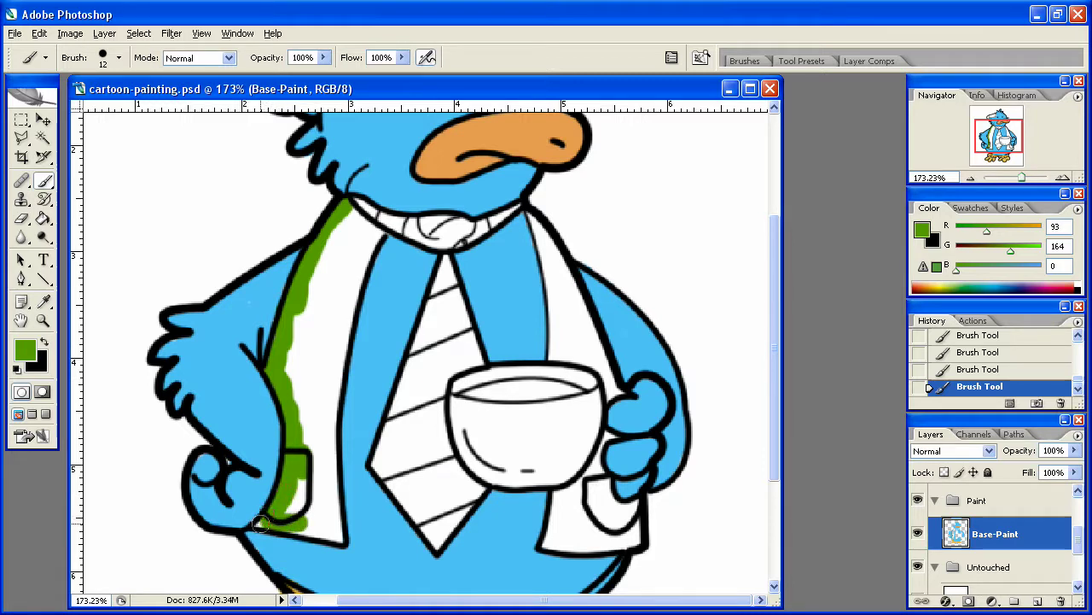
right_click(260, 523)
drag(290, 556, 283, 555)
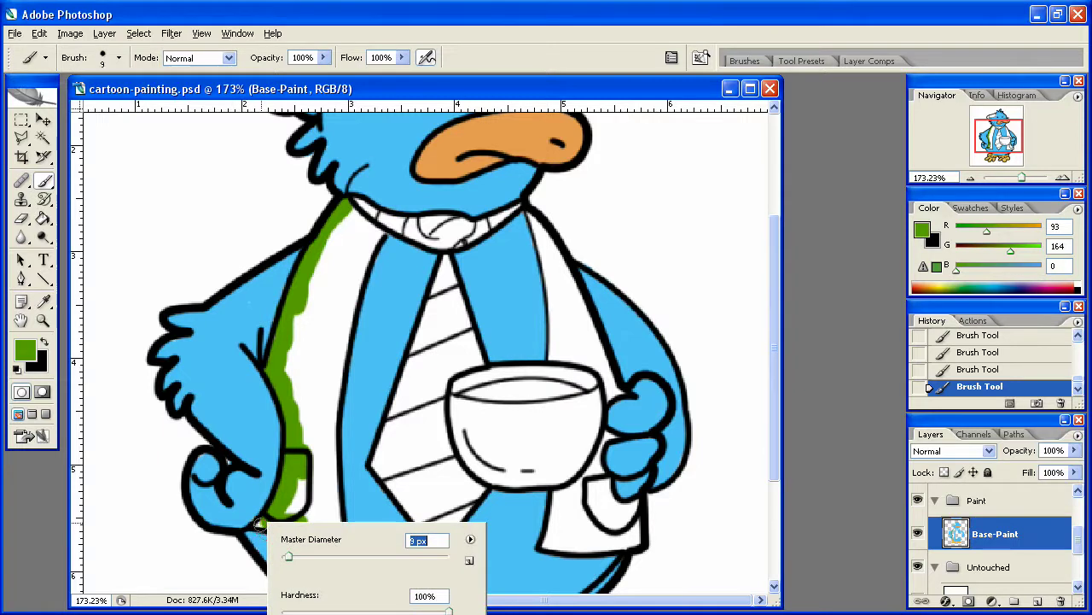
click(260, 521)
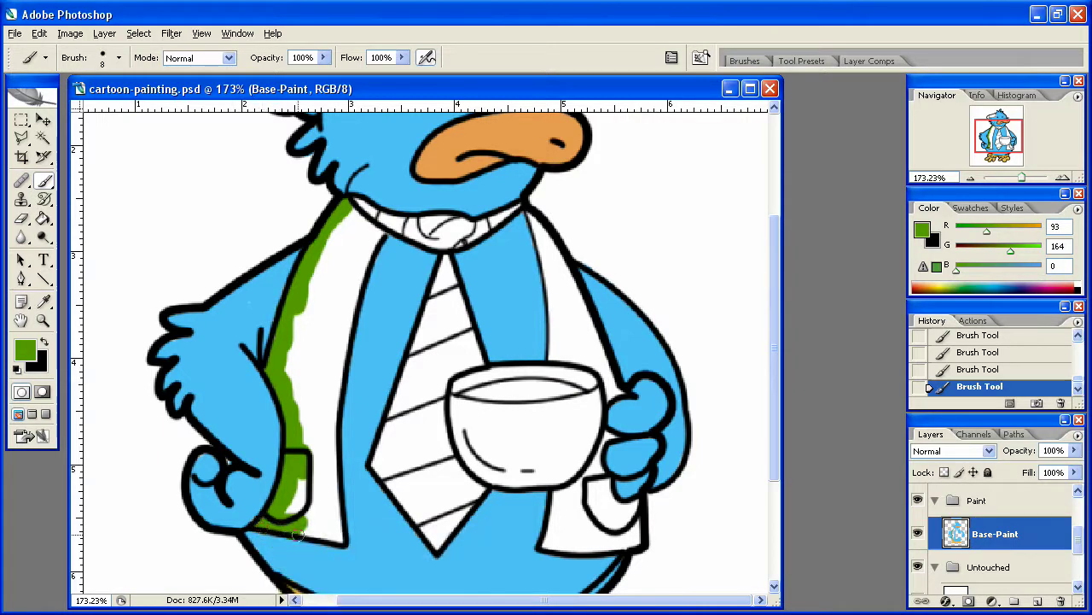
drag(337, 531, 333, 490)
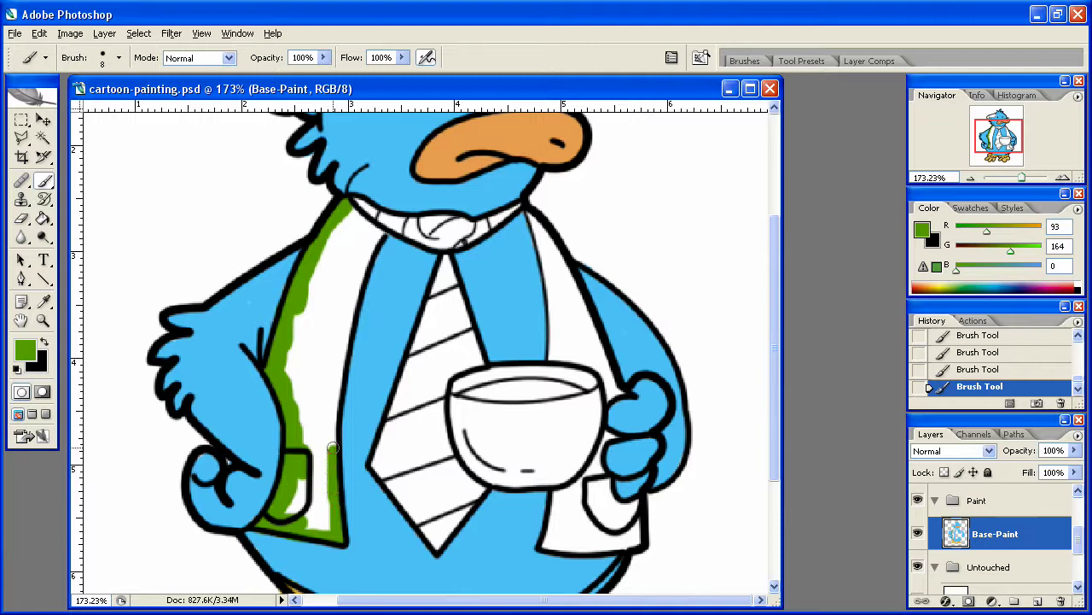
drag(332, 420, 333, 406)
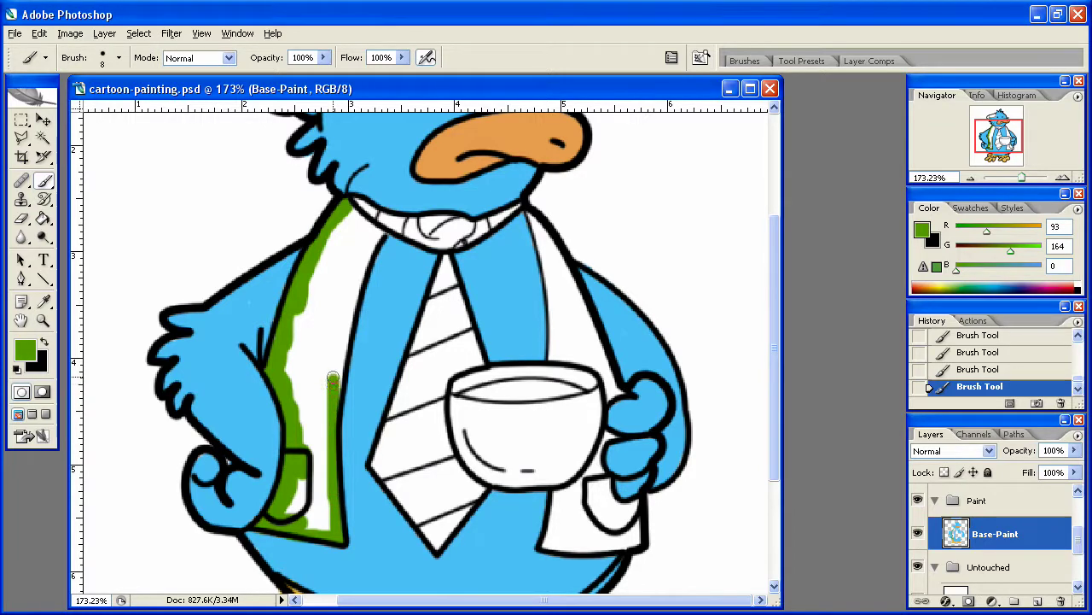
drag(344, 363, 348, 314)
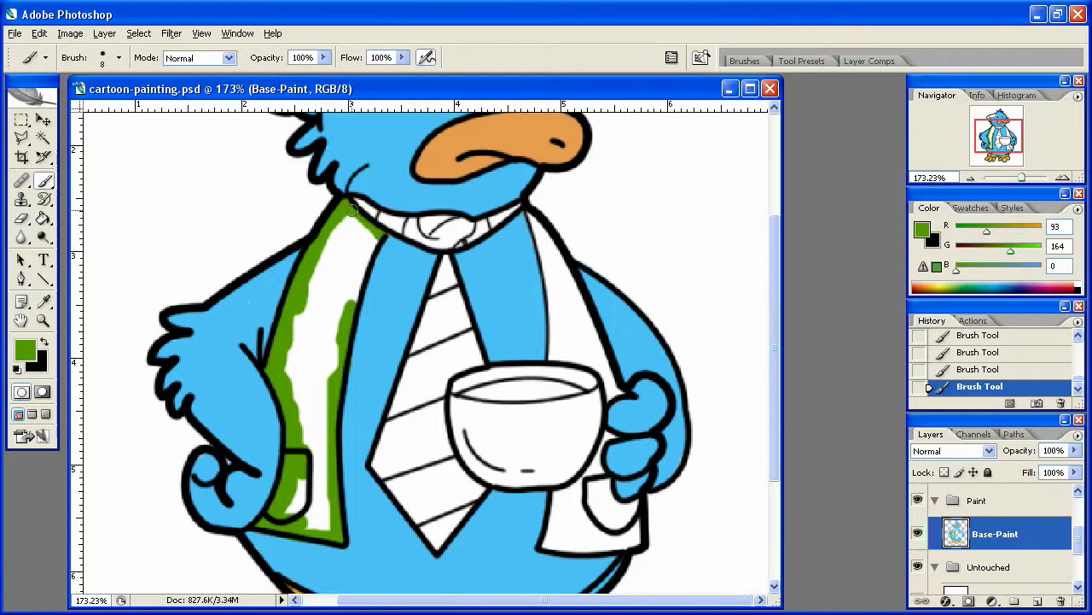
Step: Fill the left vest panel solid green with a 27 px brush, covering the lapel's white streak
right_click(351, 296)
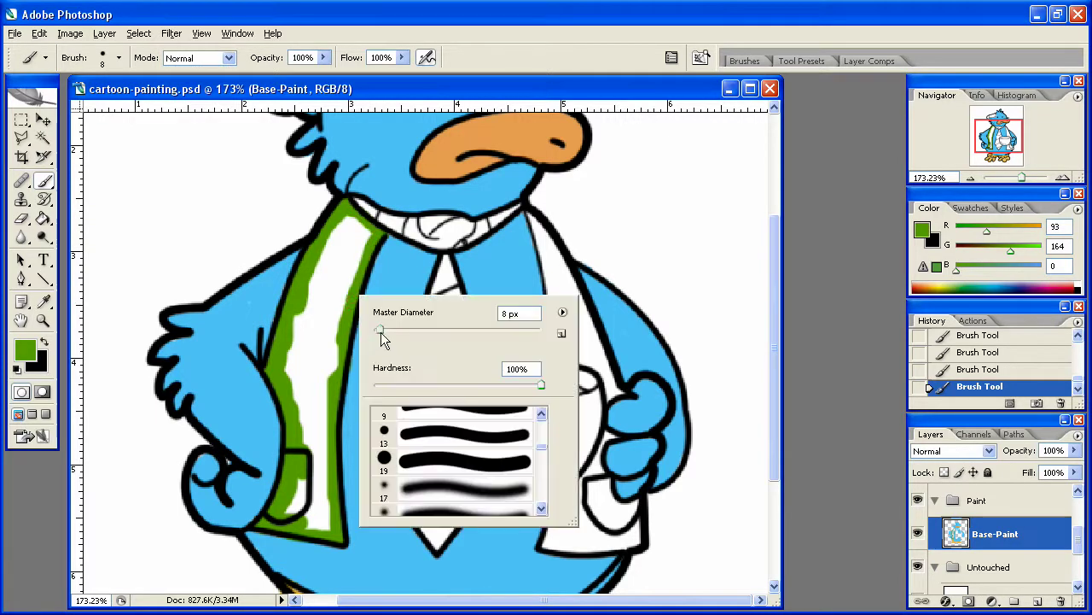
drag(382, 339, 390, 335)
click(346, 273)
mouse_move(345, 273)
mouse_down()
mouse_move(350, 235)
mouse_move(295, 422)
mouse_move(317, 301)
mouse_move(337, 248)
mouse_move(355, 232)
mouse_move(349, 238)
mouse_up()
key(ctrl+z)
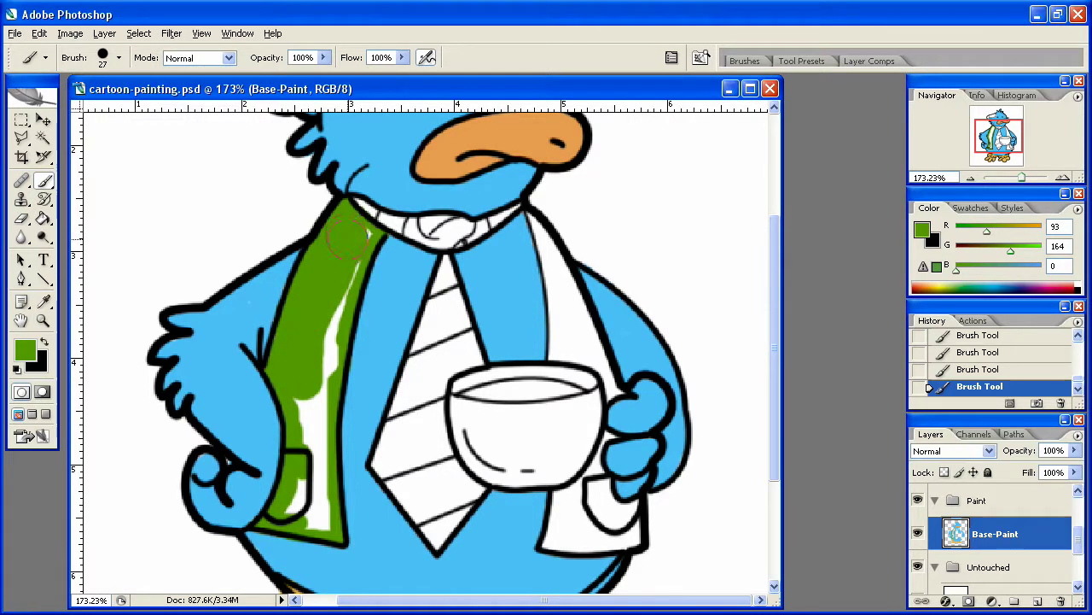
mouse_move(331, 297)
mouse_down()
mouse_move(330, 357)
mouse_move(307, 426)
mouse_move(318, 454)
mouse_move(307, 510)
mouse_move(312, 500)
mouse_up()
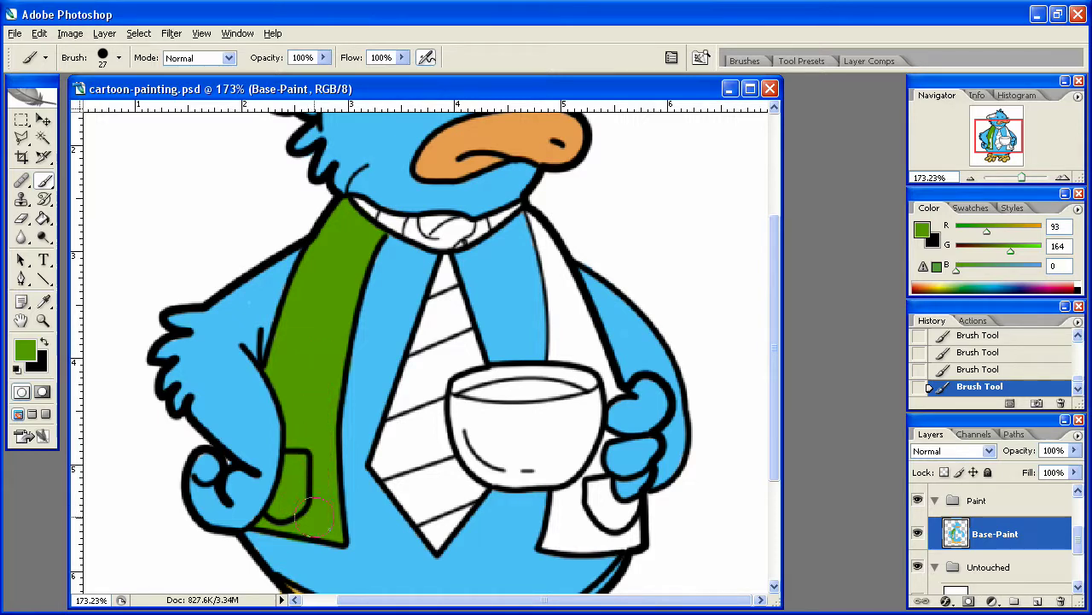
Step: Switch to an 11 px brush and paint green along the right vest panel's upper edge
right_click(323, 518)
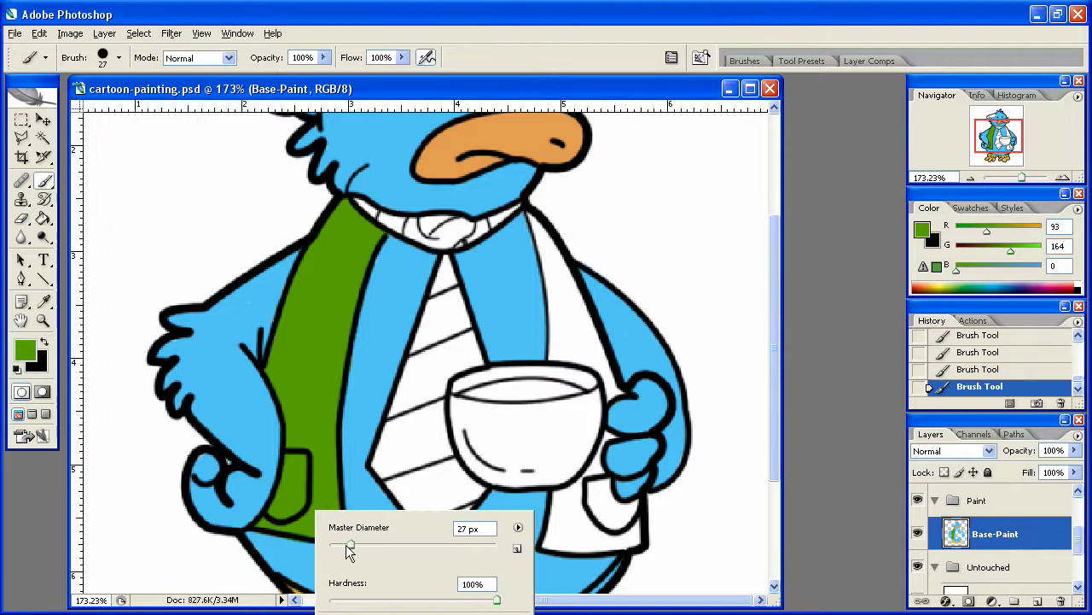
drag(343, 547, 337, 545)
mouse_move(550, 355)
mouse_down()
mouse_move(602, 367)
mouse_move(613, 393)
mouse_move(563, 256)
mouse_up()
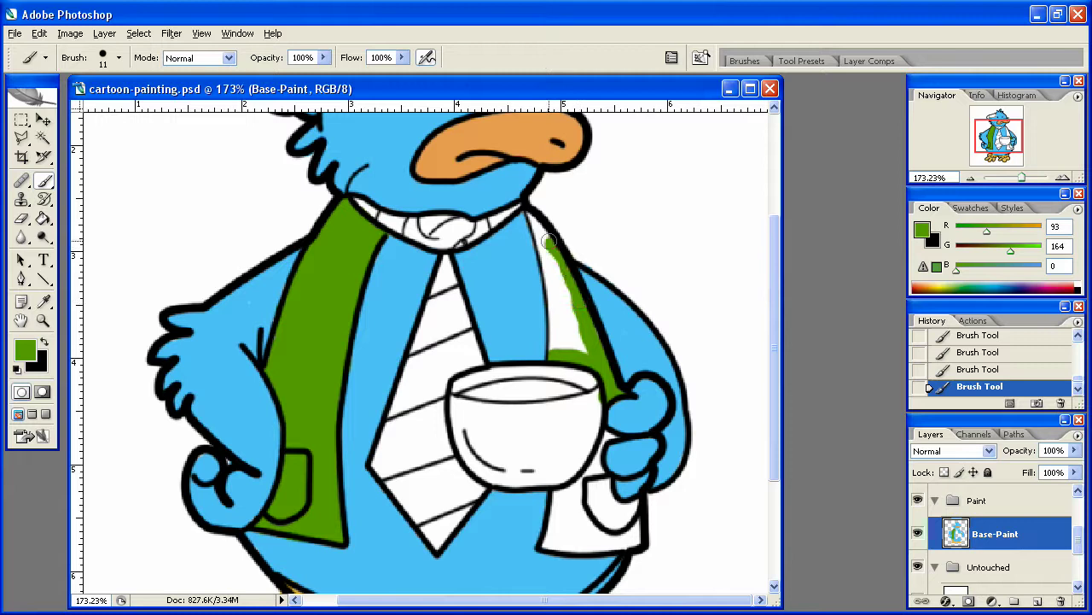
Step: Paint green up the right vest edge and, with an 8 px brush, down the panel
drag(548, 241, 534, 218)
right_click(534, 218)
drag(578, 276, 576, 282)
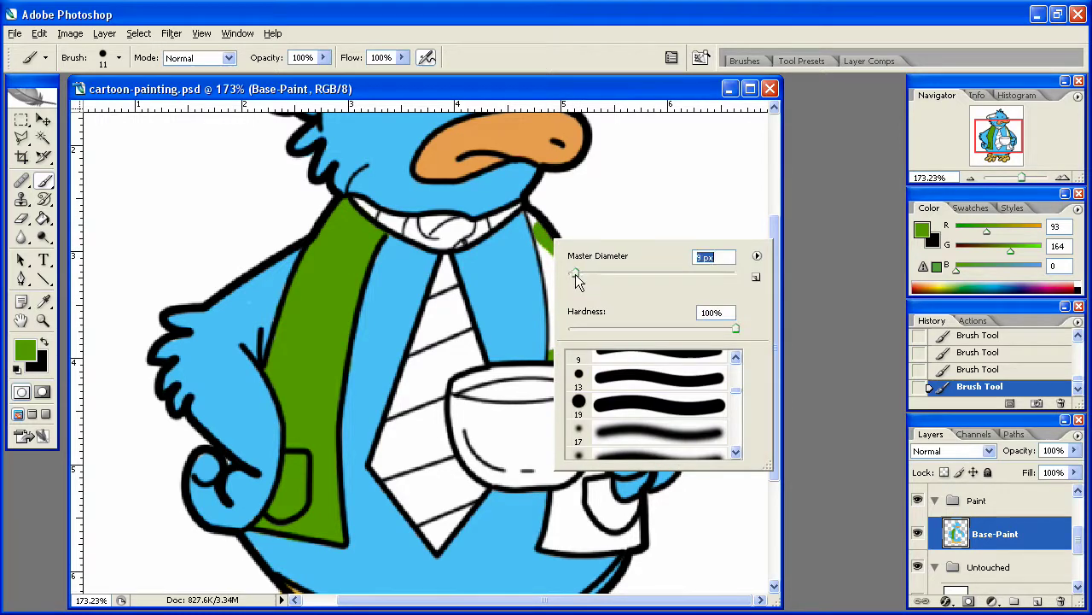
key(Return)
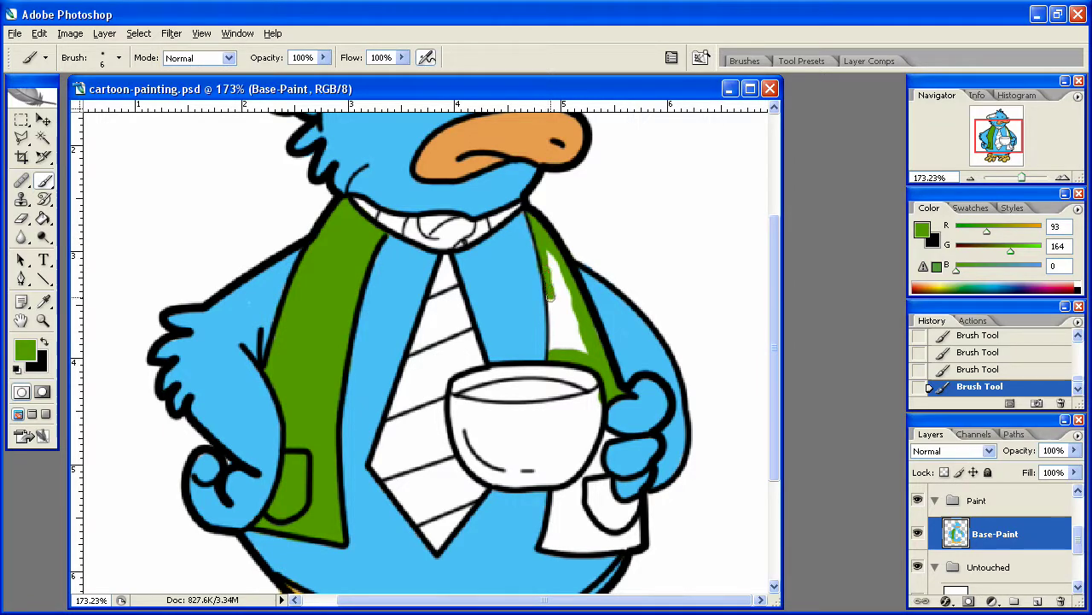
mouse_move(551, 312)
mouse_down()
mouse_move(554, 356)
mouse_move(588, 354)
mouse_move(562, 351)
mouse_move(585, 344)
mouse_move(550, 256)
mouse_move(574, 348)
mouse_move(560, 322)
mouse_up()
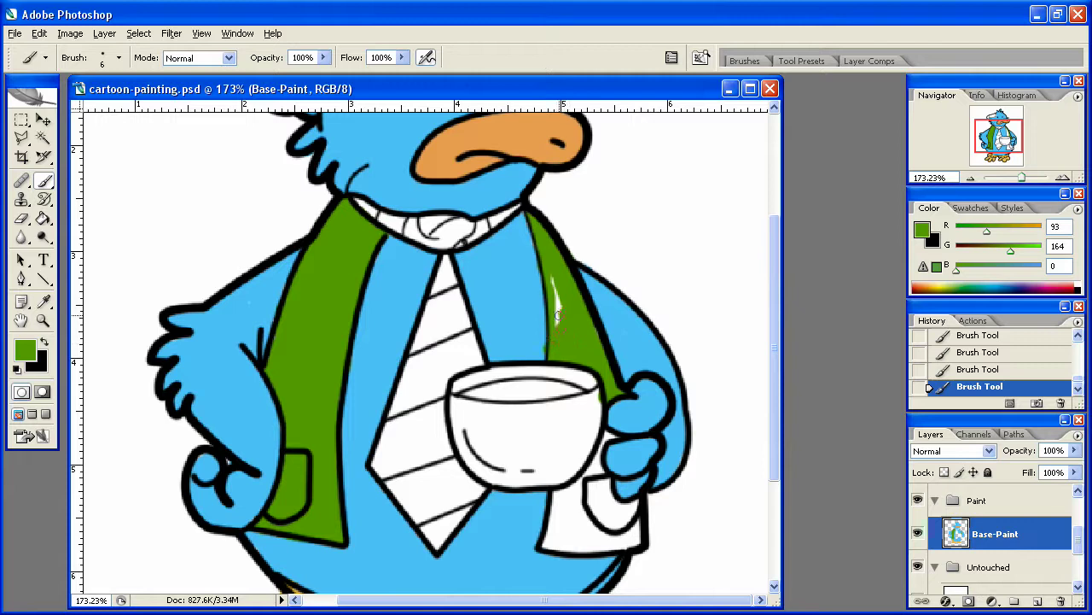
Step: Resample the vest green and fill the right panel's lower area beside the cup and bottom edge
alt+click(528, 321)
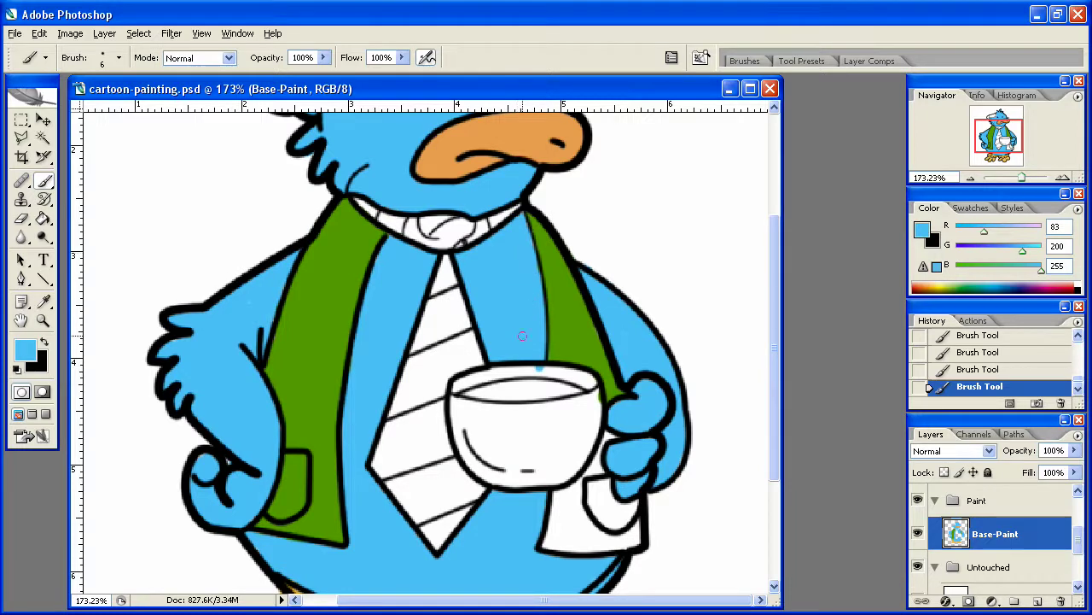
alt+click(609, 341)
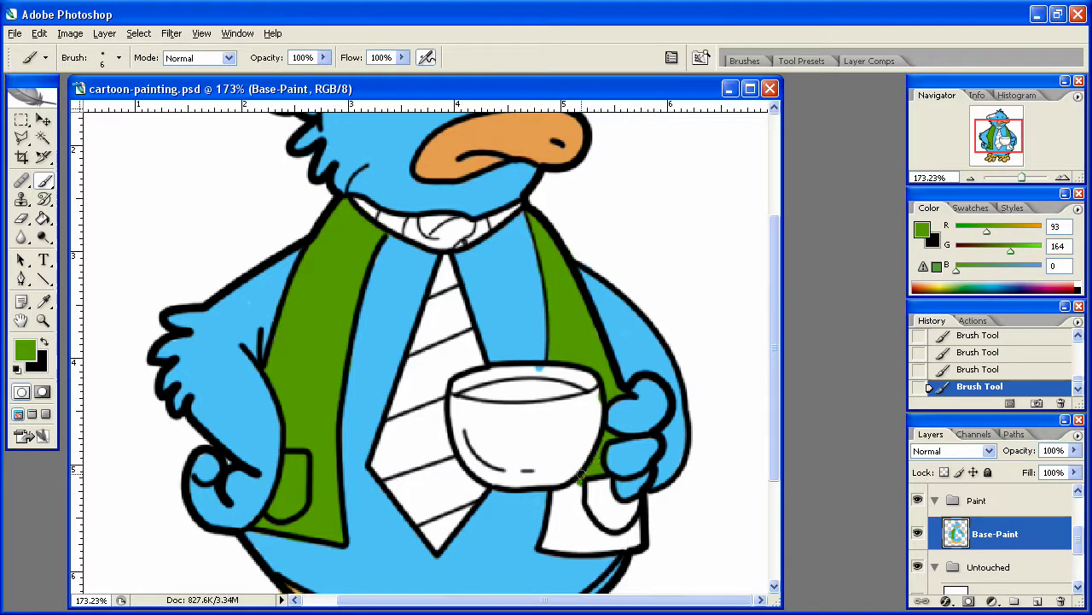
drag(580, 477, 554, 497)
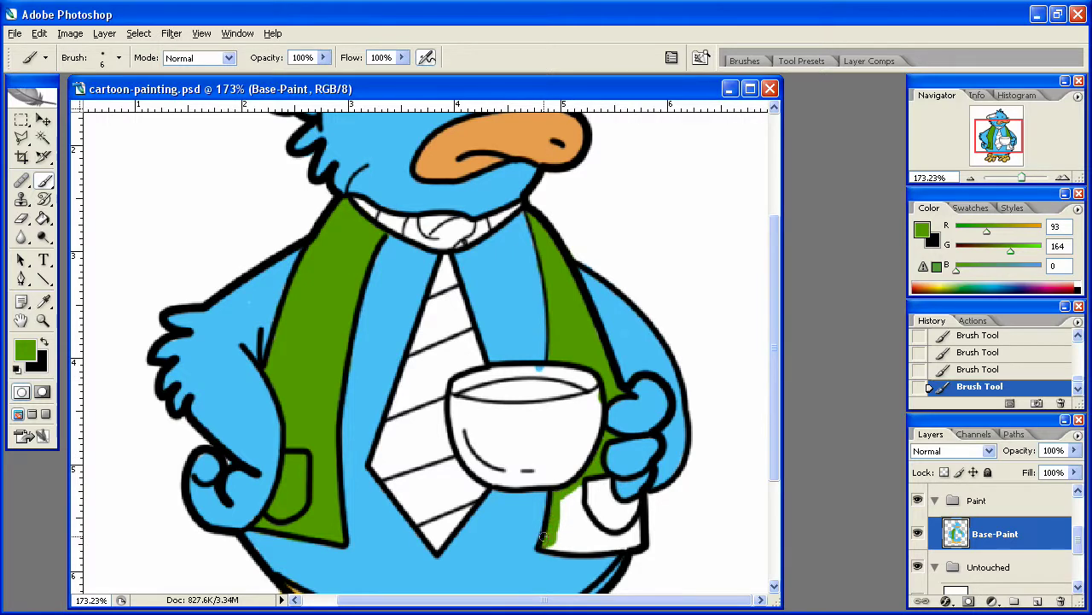
mouse_move(557, 548)
mouse_down()
mouse_move(638, 542)
mouse_move(639, 503)
mouse_move(618, 502)
mouse_move(608, 482)
mouse_move(564, 494)
mouse_move(596, 498)
mouse_up()
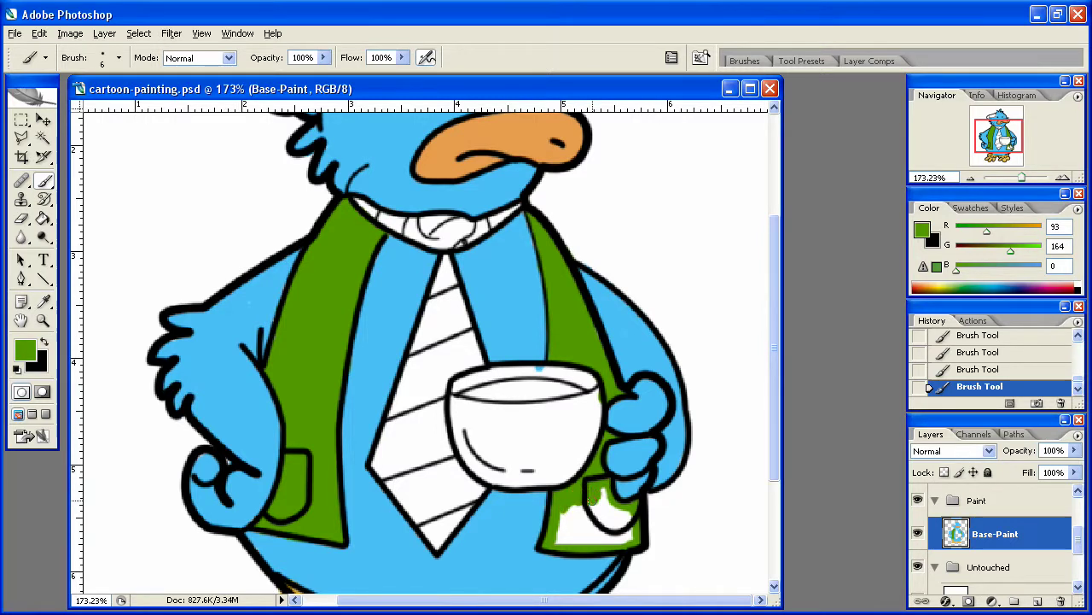
right_click(596, 499)
mouse_move(621, 533)
mouse_down()
mouse_move(563, 534)
mouse_move(620, 534)
mouse_move(611, 516)
mouse_move(620, 516)
mouse_move(588, 519)
mouse_up()
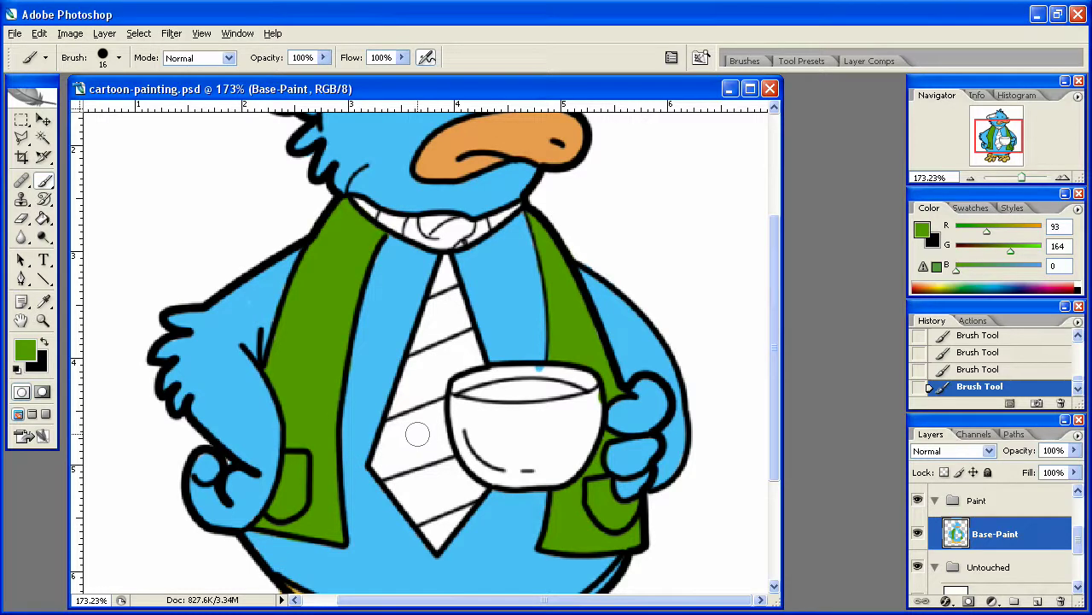
Step: Set the foreground colour to pale beige #dedbba
click(25, 349)
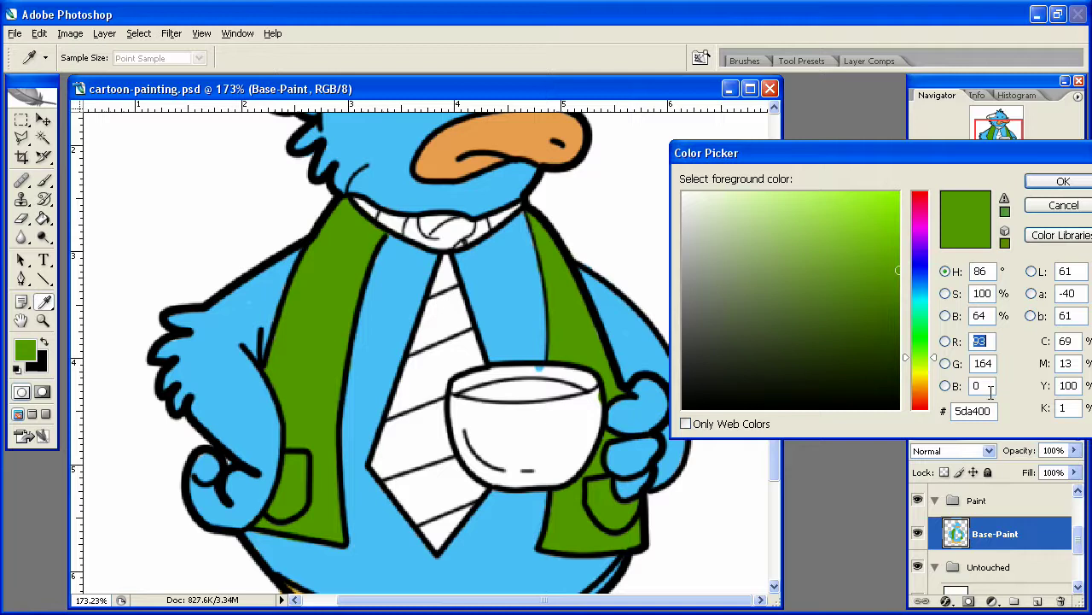
drag(922, 358, 920, 379)
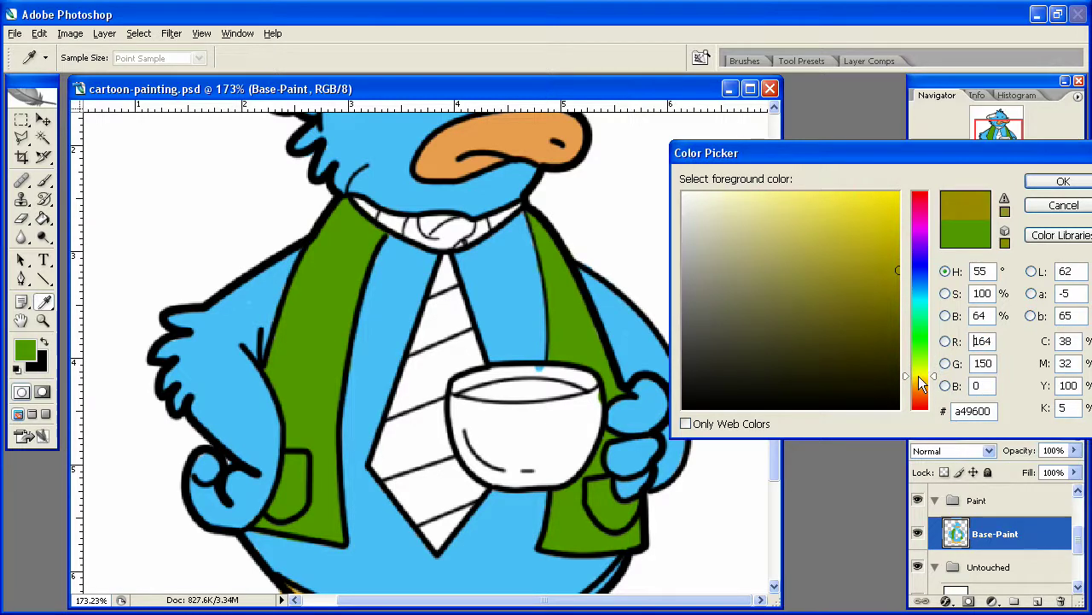
click(717, 220)
click(1063, 181)
Step: With a 10 px brush, paint the coffee cup beige, leaving the liquid surface white
key(b)
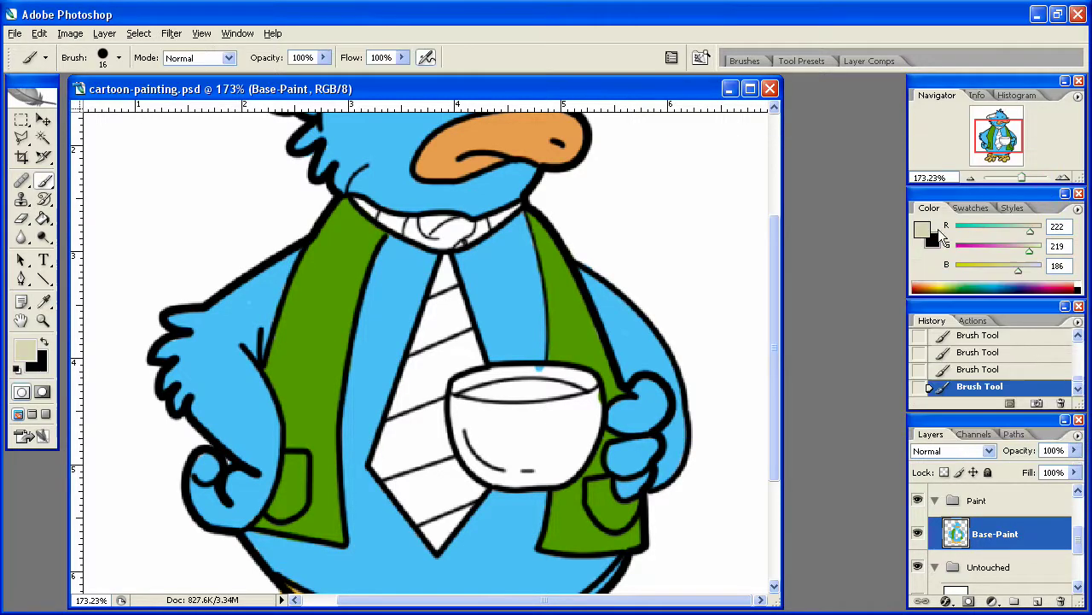
right_click(468, 417)
drag(500, 452, 496, 453)
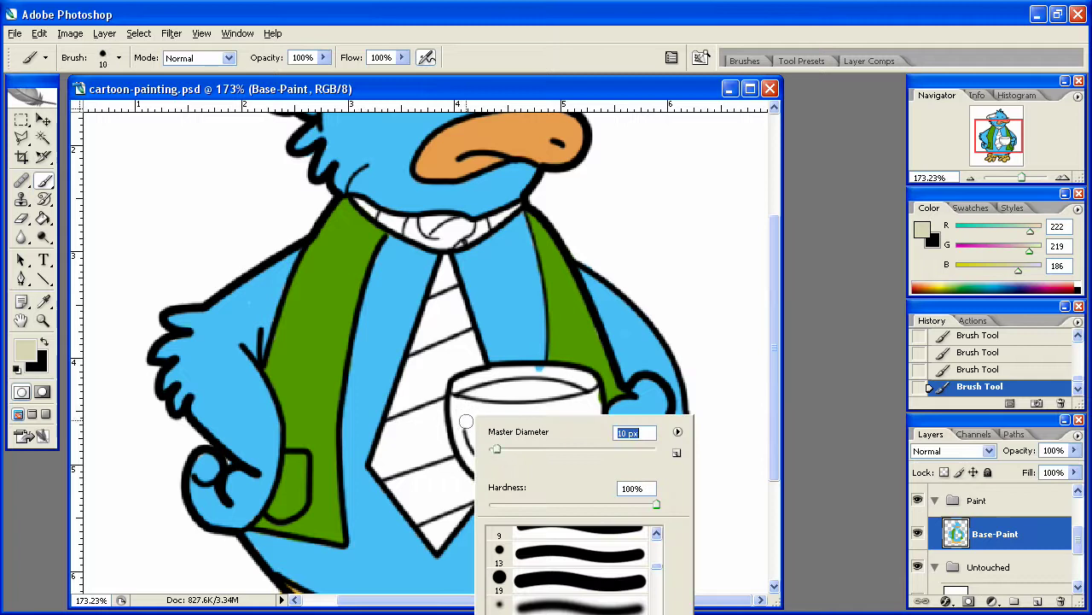
key(Return)
mouse_move(461, 407)
mouse_down()
mouse_move(472, 459)
mouse_move(488, 463)
mouse_move(476, 458)
mouse_move(481, 472)
mouse_move(557, 478)
mouse_move(588, 442)
mouse_move(595, 394)
mouse_move(585, 410)
mouse_move(473, 408)
mouse_move(485, 411)
mouse_move(471, 418)
mouse_move(487, 459)
mouse_move(472, 435)
mouse_move(519, 474)
mouse_move(513, 467)
mouse_move(540, 463)
mouse_move(483, 433)
mouse_move(511, 451)
mouse_move(494, 425)
mouse_move(519, 452)
mouse_move(540, 421)
mouse_move(512, 419)
mouse_move(580, 417)
mouse_move(567, 457)
mouse_move(570, 434)
mouse_move(559, 429)
mouse_move(519, 441)
mouse_up()
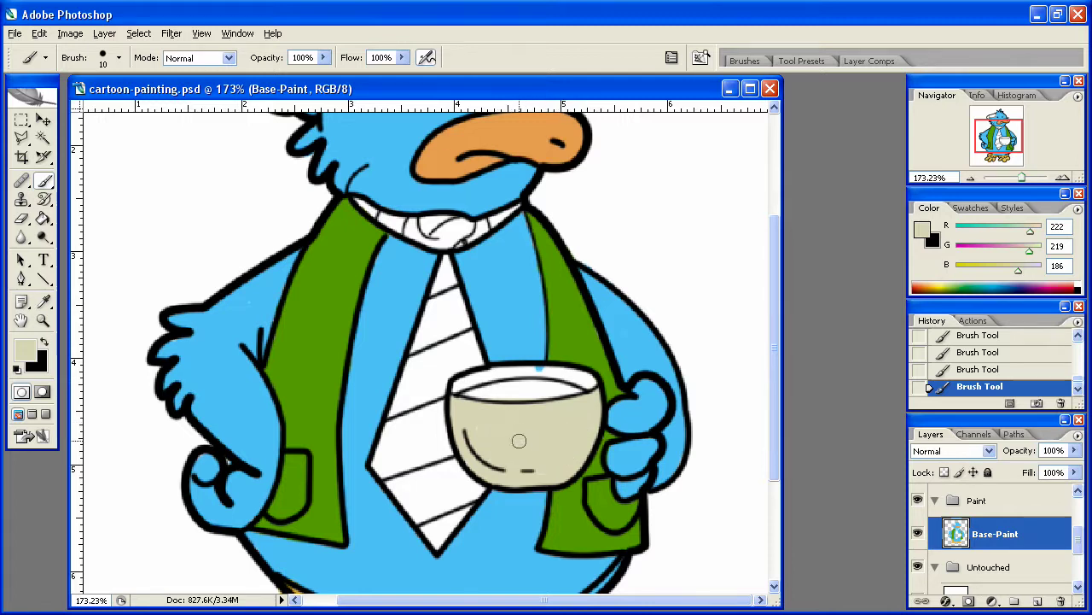
Step: Set the foreground colour to dark brown 743100
right_click(556, 398)
click(25, 350)
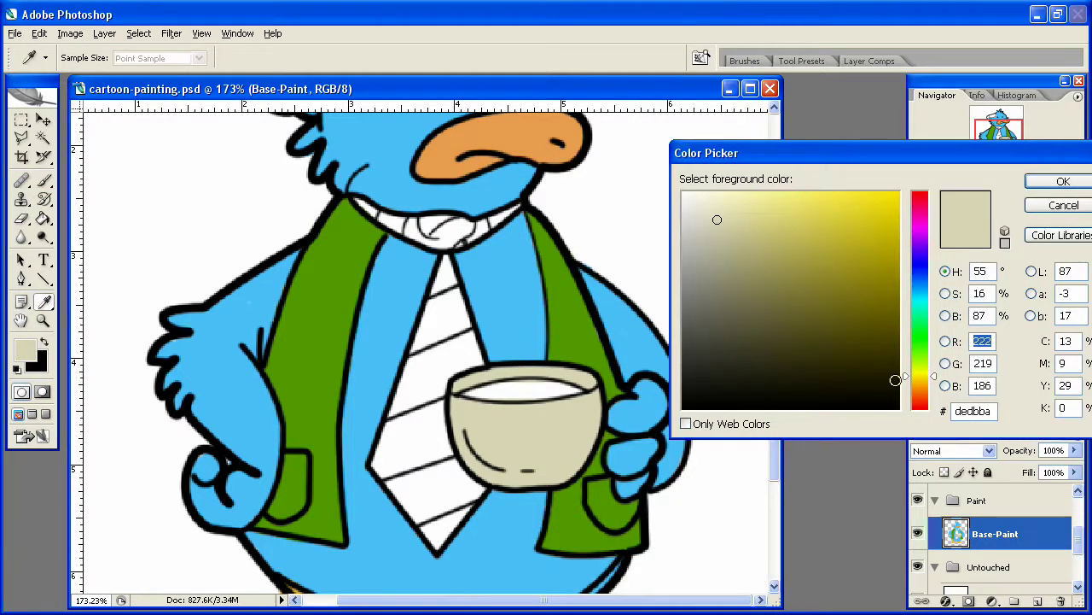
drag(926, 376, 926, 396)
mouse_move(835, 313)
mouse_down()
mouse_move(922, 329)
mouse_move(936, 311)
mouse_up()
click(1037, 182)
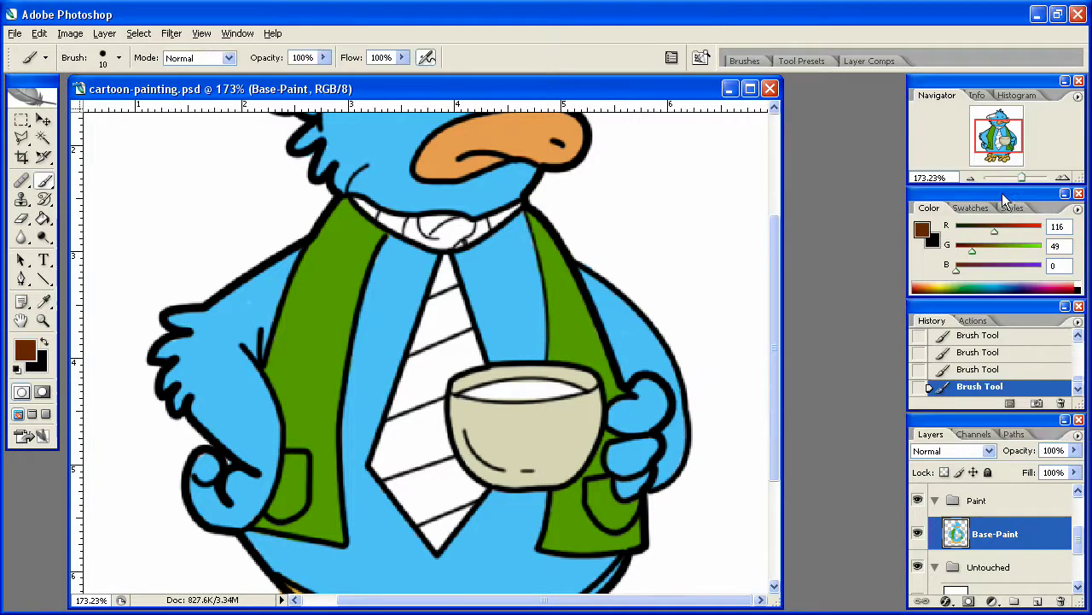
Step: With a 5 px brush, fill the coffee surface inside the cup rim brown
right_click(553, 403)
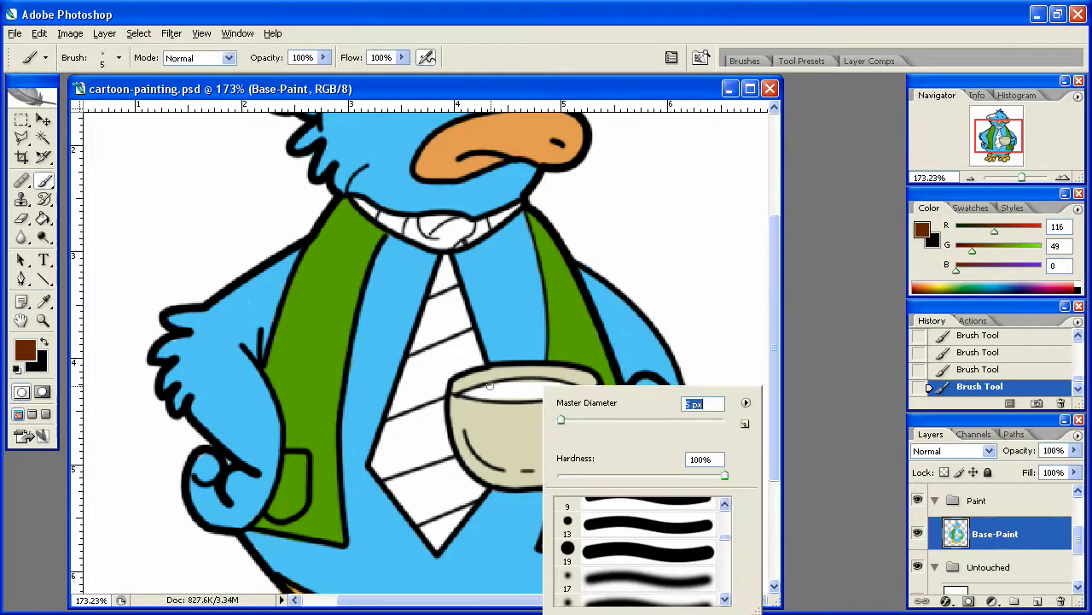
key(Return)
mouse_move(488, 391)
mouse_down()
mouse_move(468, 392)
mouse_move(575, 388)
mouse_up()
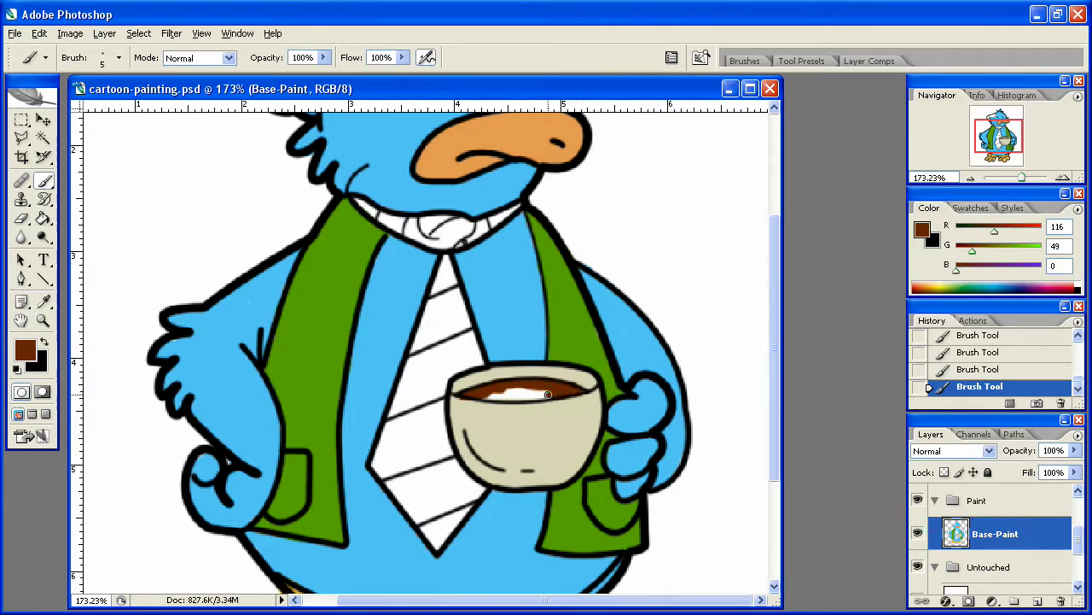
mouse_move(548, 394)
mouse_down()
mouse_move(483, 398)
mouse_move(545, 390)
mouse_up()
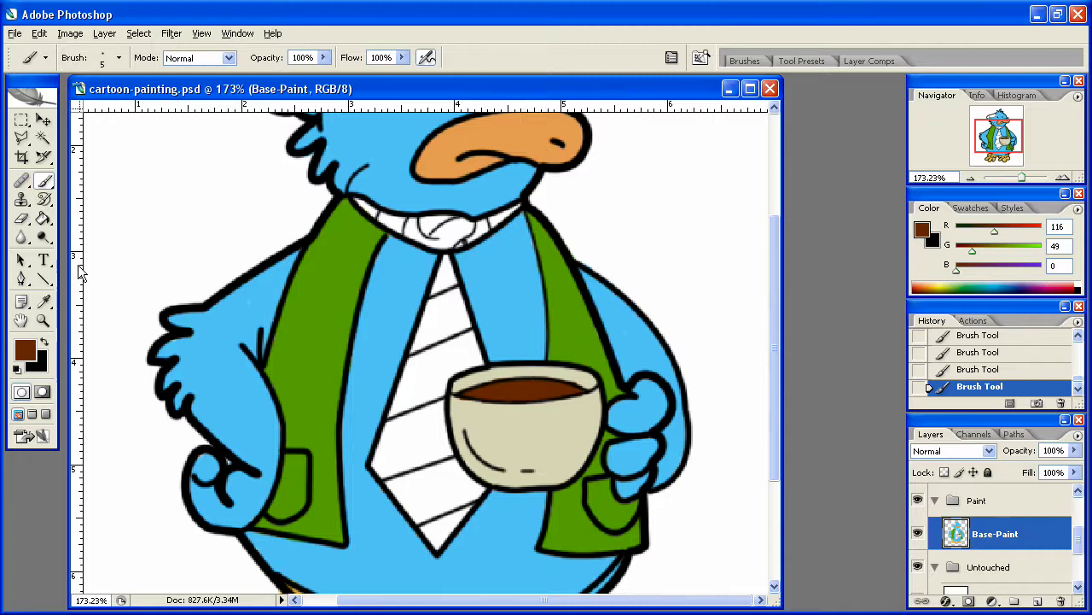
Step: Pick grey (188, 188, 188) and paint over the white collar under the beak
click(25, 349)
drag(749, 268, 634, 247)
click(1062, 182)
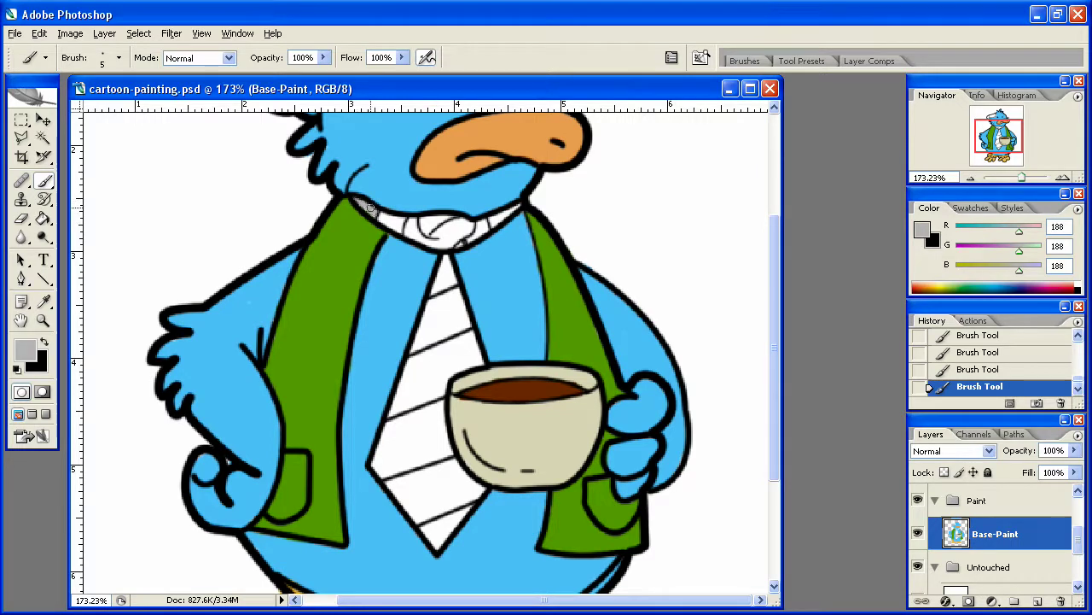
mouse_move(394, 223)
mouse_down()
mouse_move(471, 225)
mouse_move(458, 236)
mouse_move(438, 231)
mouse_move(441, 244)
mouse_move(388, 230)
mouse_move(469, 242)
mouse_move(456, 242)
mouse_move(505, 214)
mouse_up()
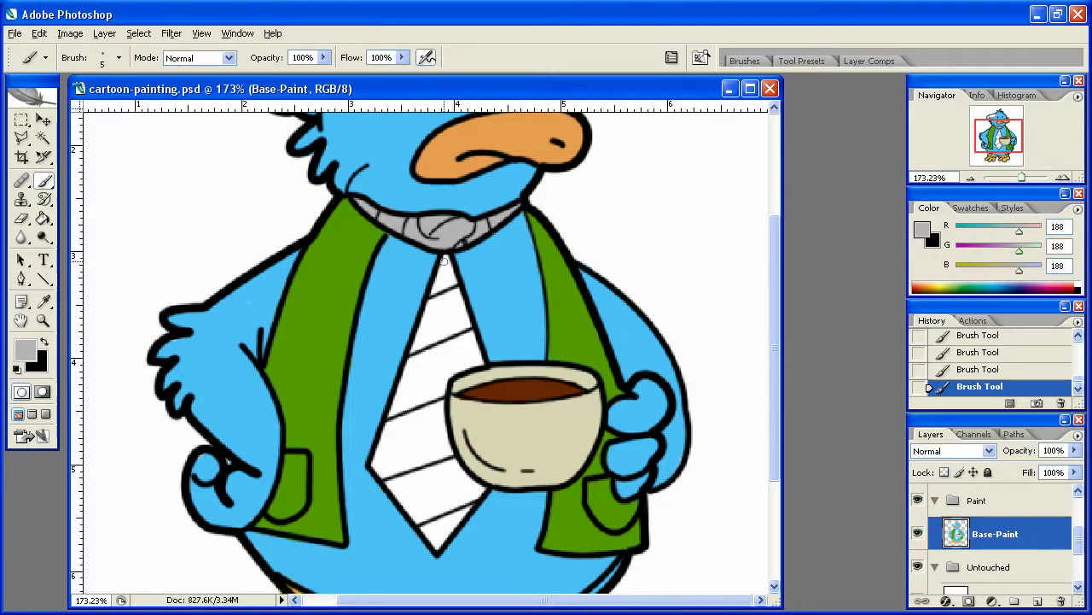
Step: Draw a Polygonal Lasso selection around the tie from its top to its bottom tip
click(22, 139)
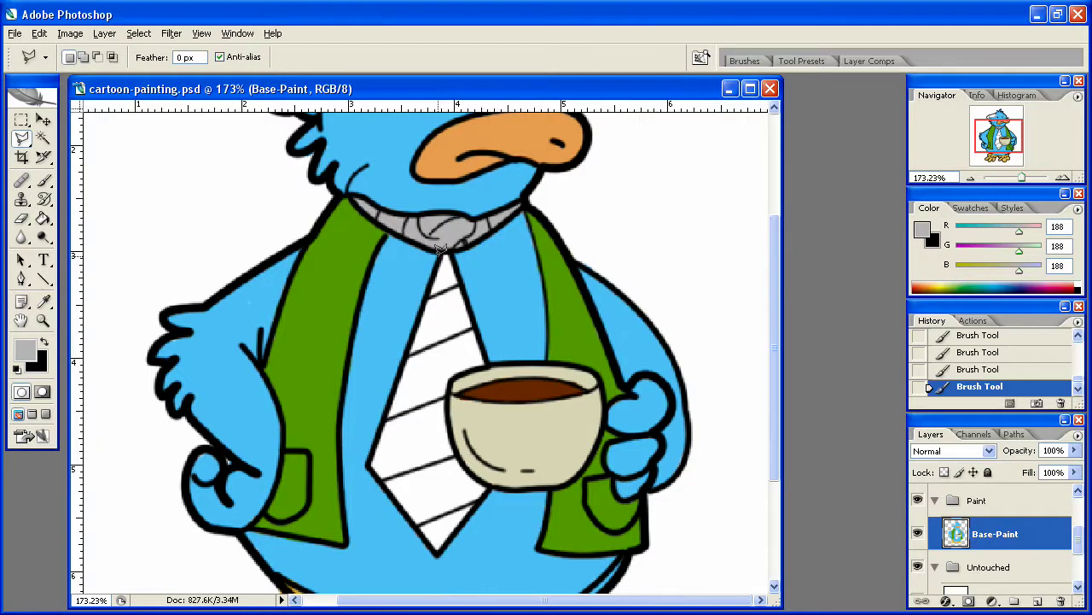
click(440, 255)
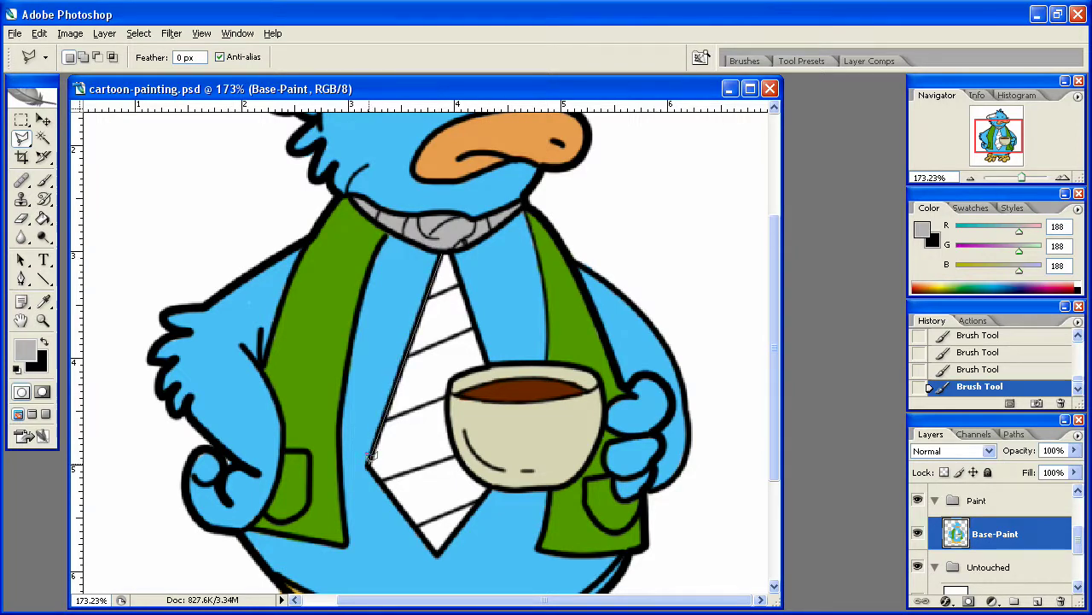
click(369, 465)
click(436, 554)
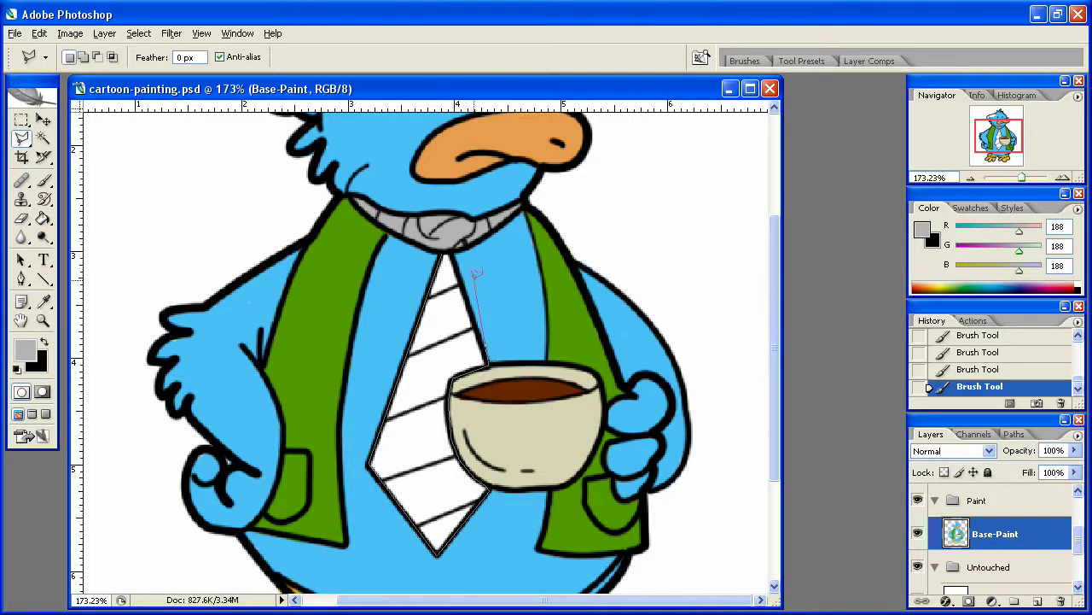
click(454, 244)
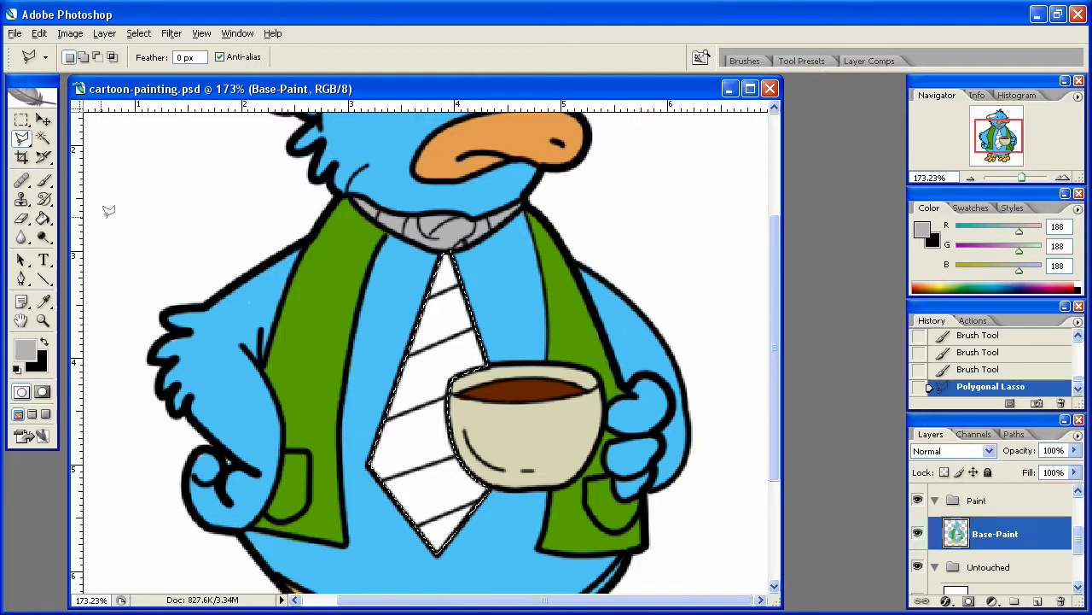
Step: Fill the selected tie with grey (R188 G188 B188) and deselect it
key(g)
click(448, 329)
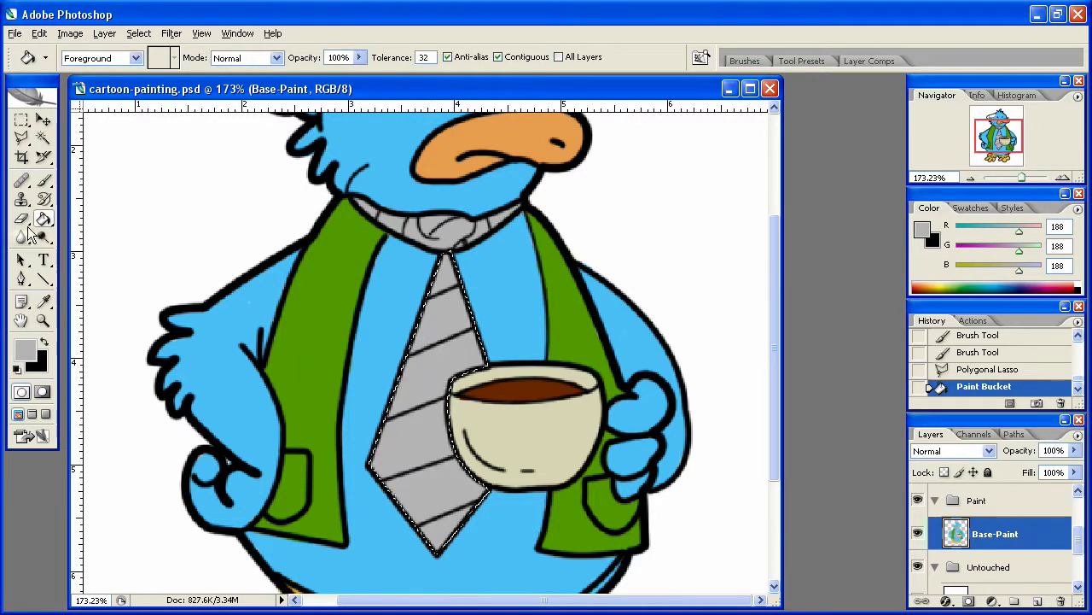
click(44, 181)
key(ctrl+d)
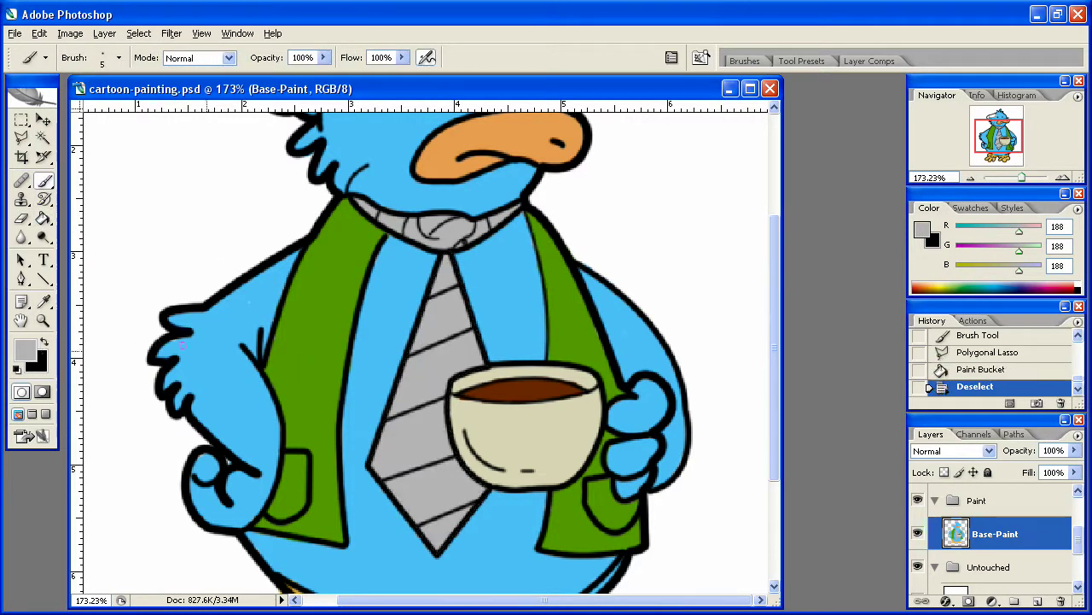
drag(567, 361, 666, 586)
Step: Paint the pencil's eraser end pink (R244 G144 B170)
click(32, 348)
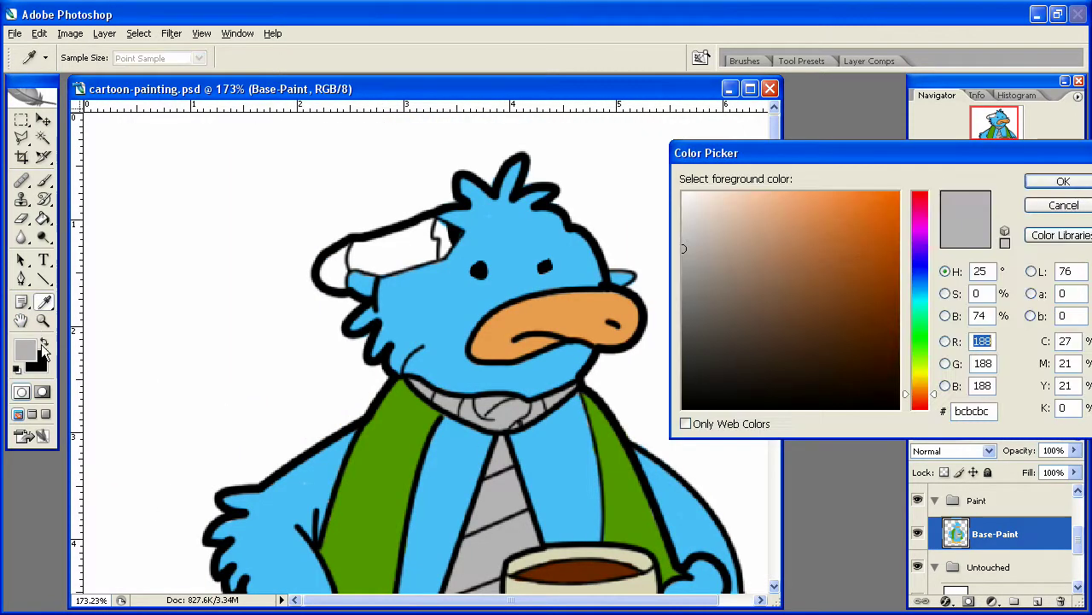
drag(918, 223, 922, 205)
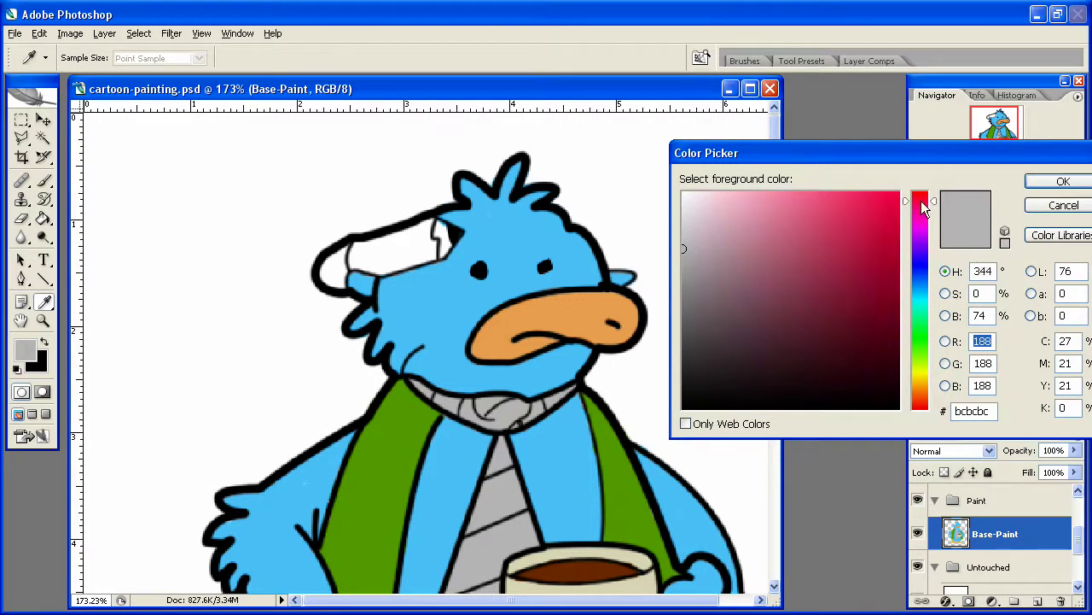
drag(753, 198, 770, 198)
click(1064, 181)
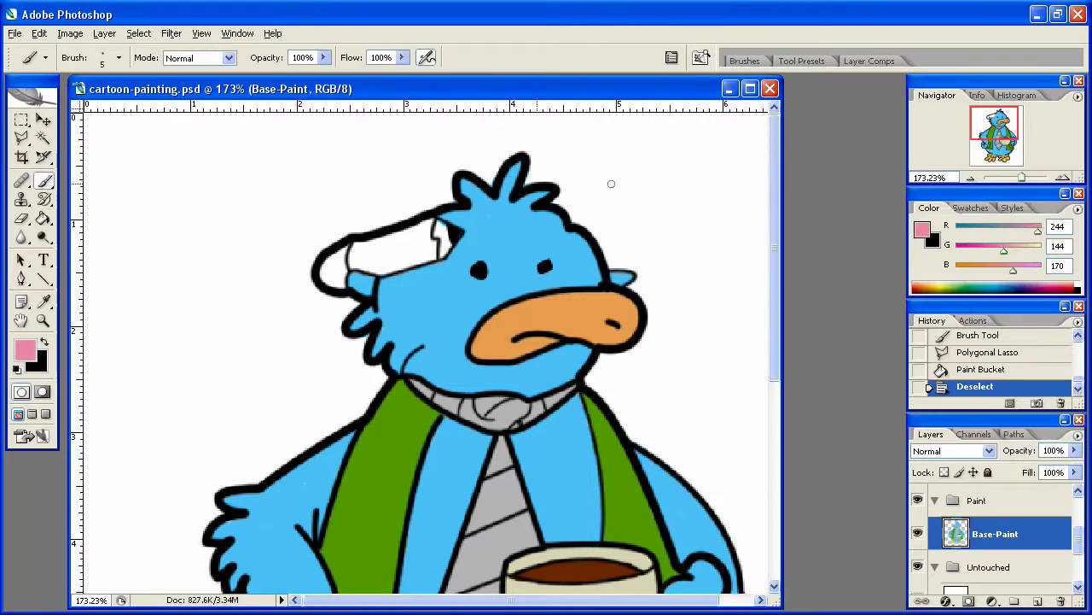
mouse_move(347, 246)
mouse_down()
mouse_move(324, 274)
mouse_move(340, 286)
mouse_up()
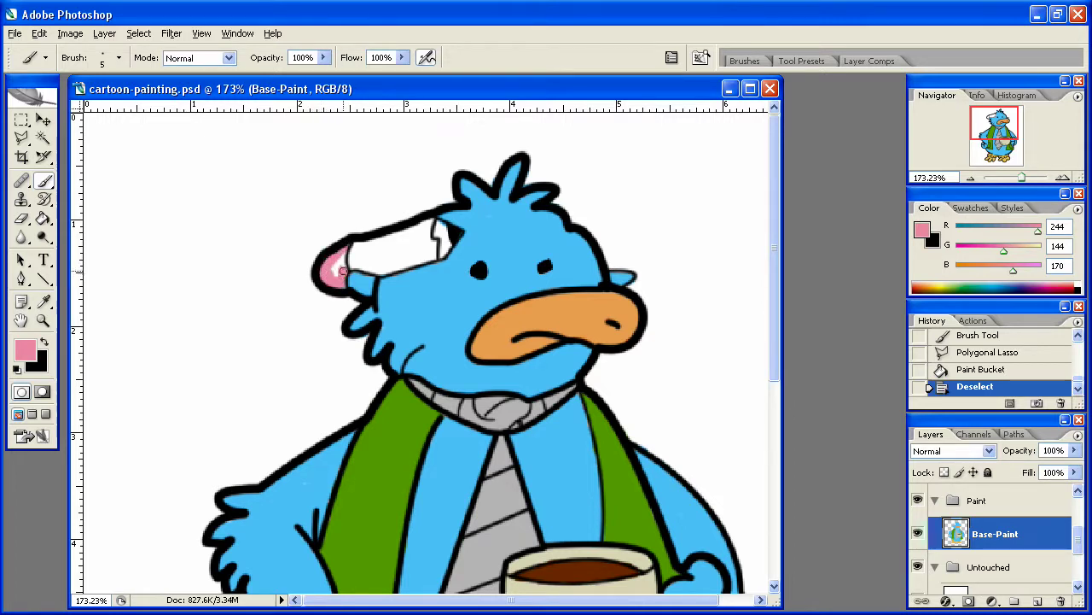
drag(337, 268, 345, 280)
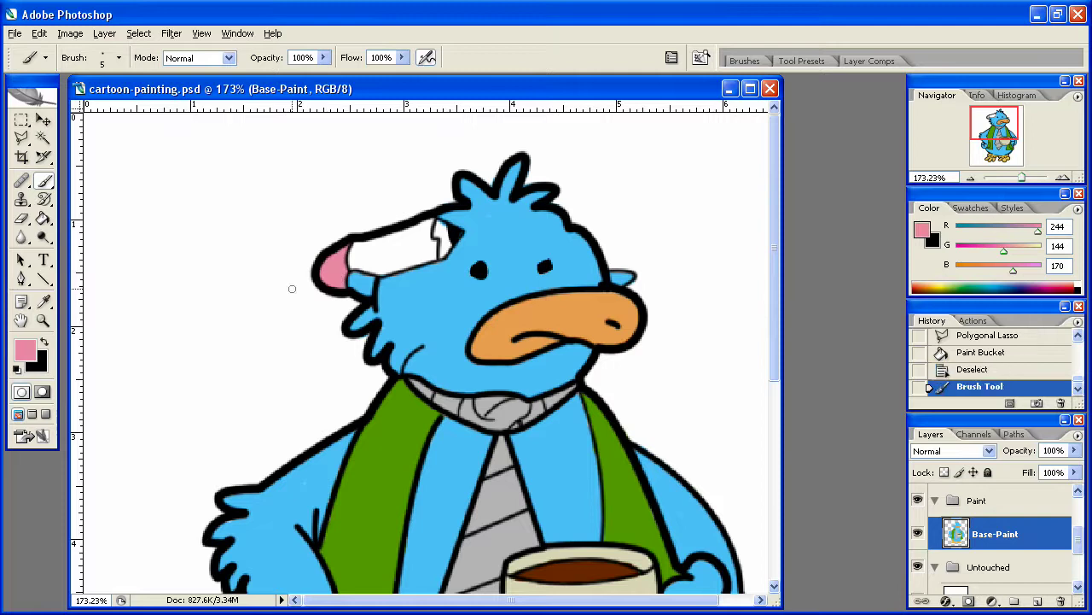
Step: Set the foreground colour to yellow (R241 G236 B87)
click(34, 352)
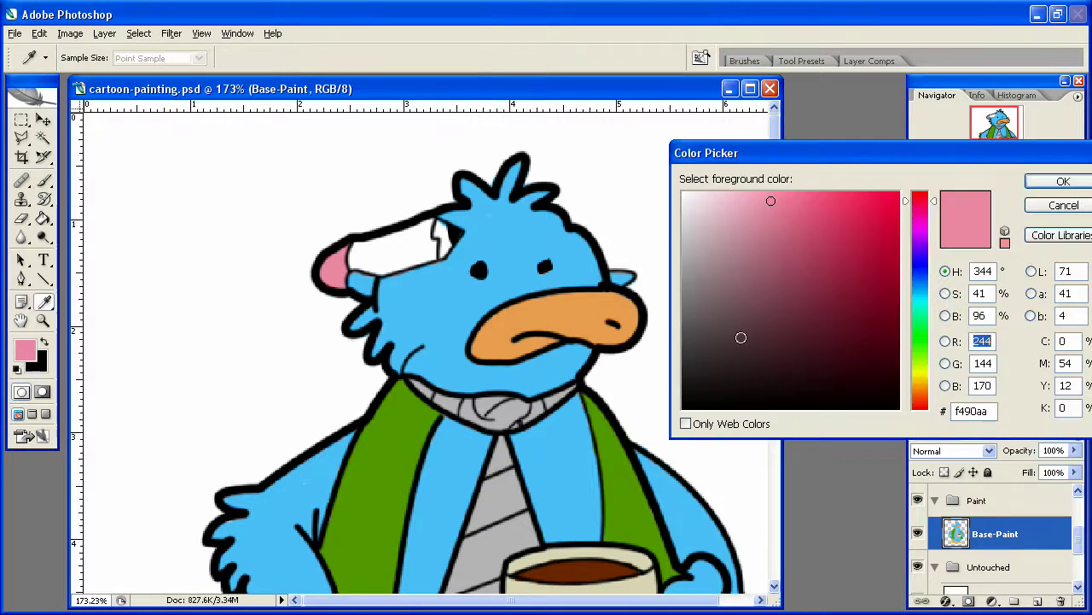
click(538, 310)
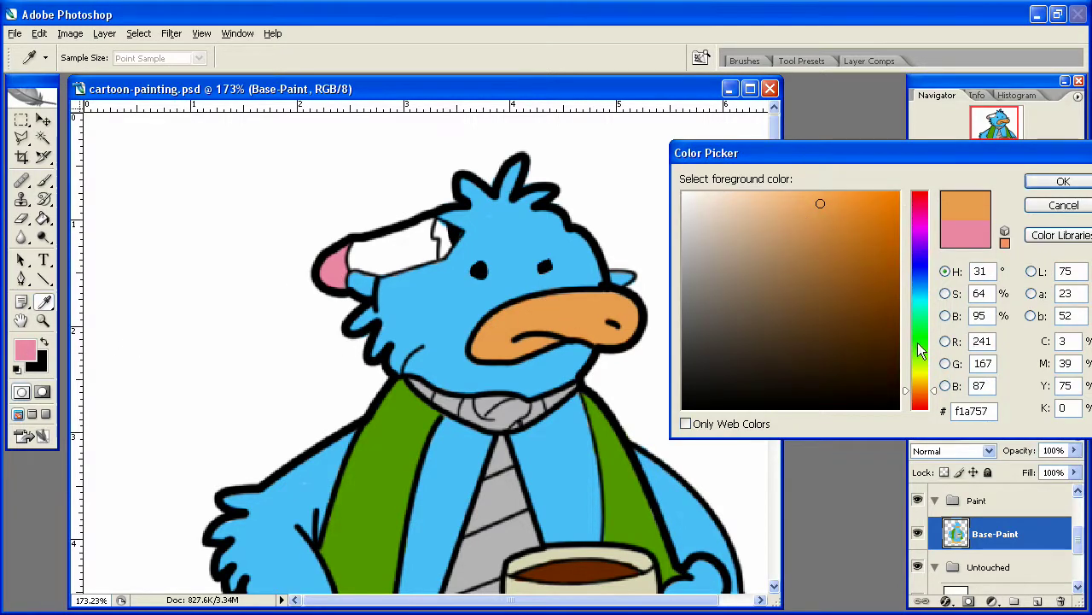
drag(925, 389, 924, 375)
click(1038, 183)
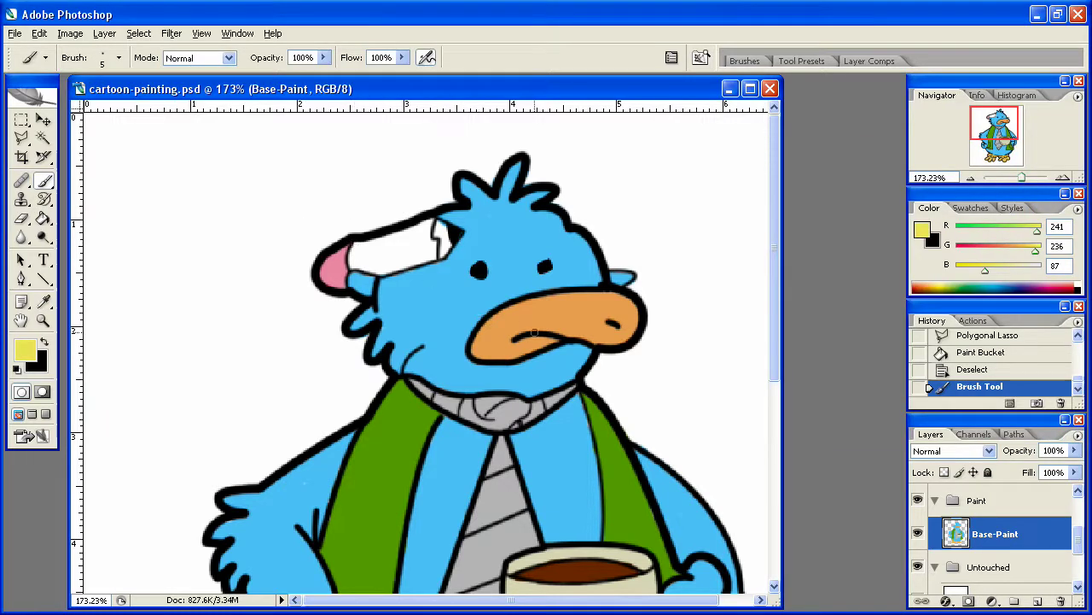
Step: Fill the bird's beak yellow with the Paint Bucket
right_click(487, 337)
drag(512, 370, 528, 370)
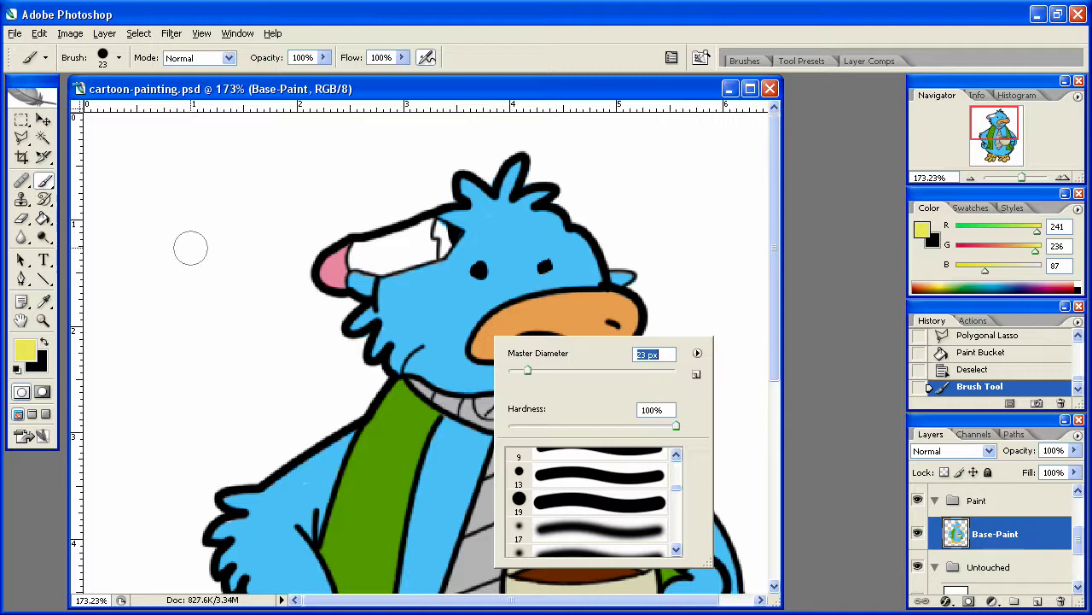
click(43, 219)
click(528, 324)
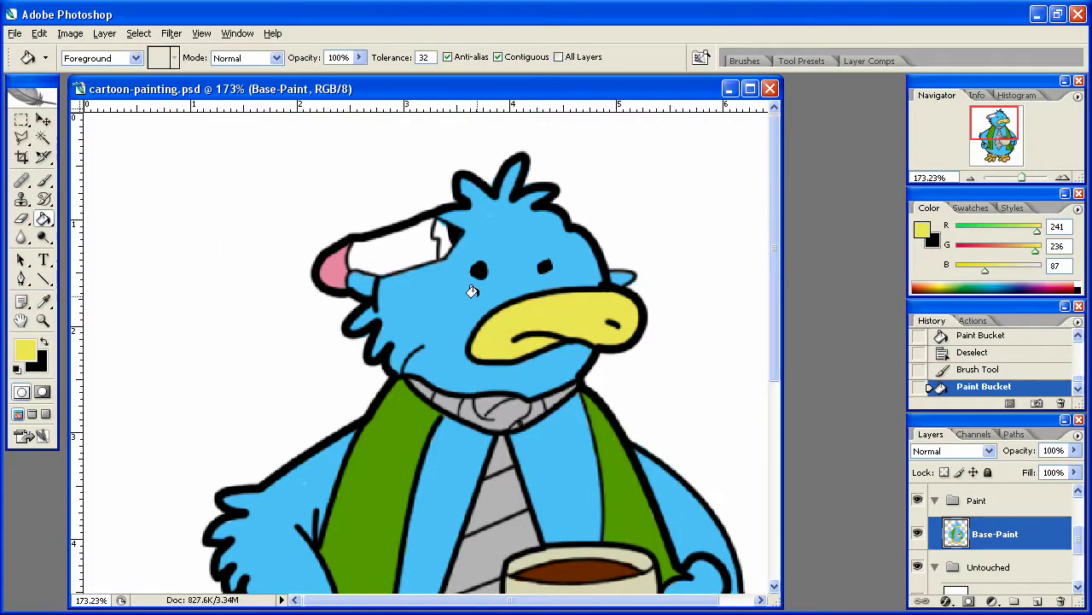
key(ctrl+z)
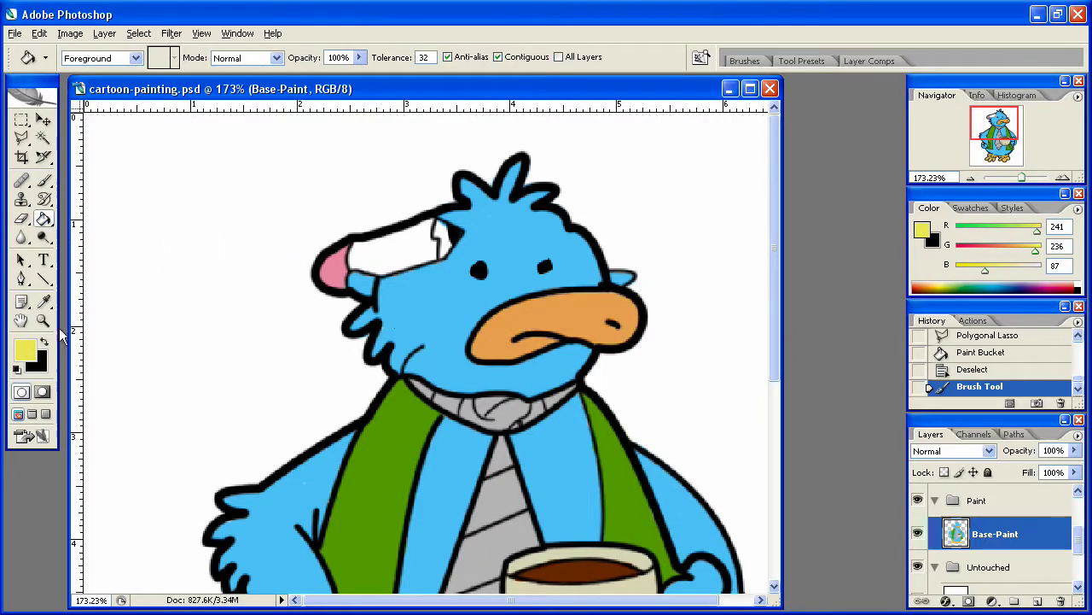
click(44, 344)
click(525, 329)
key(ctrl+z)
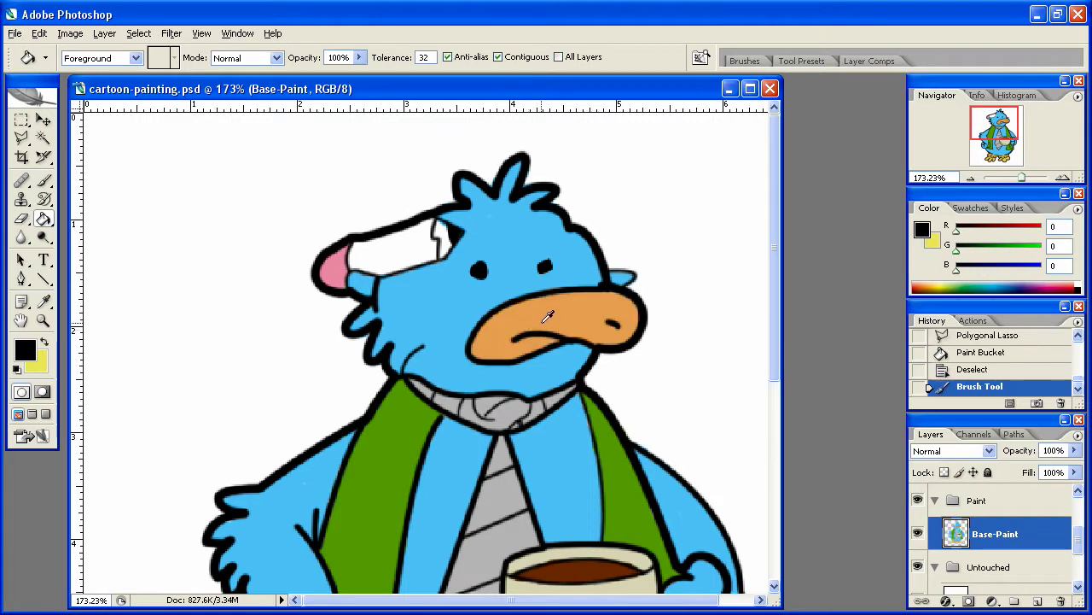
alt+click(546, 315)
click(46, 343)
click(559, 314)
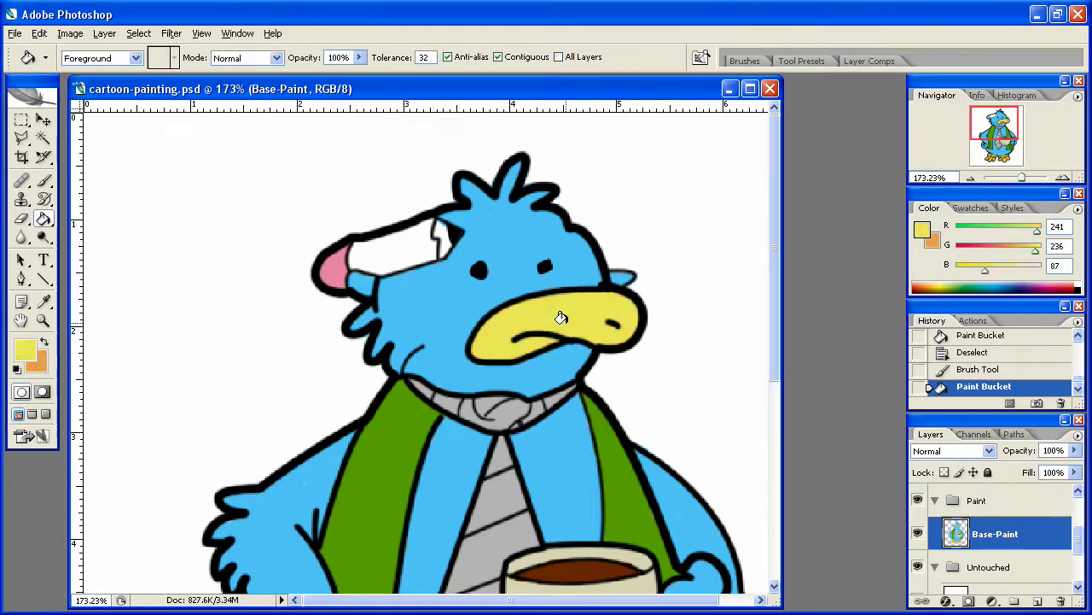
click(46, 343)
Step: Paint the pencil body orange with an 8 px brush
click(44, 180)
right_click(381, 267)
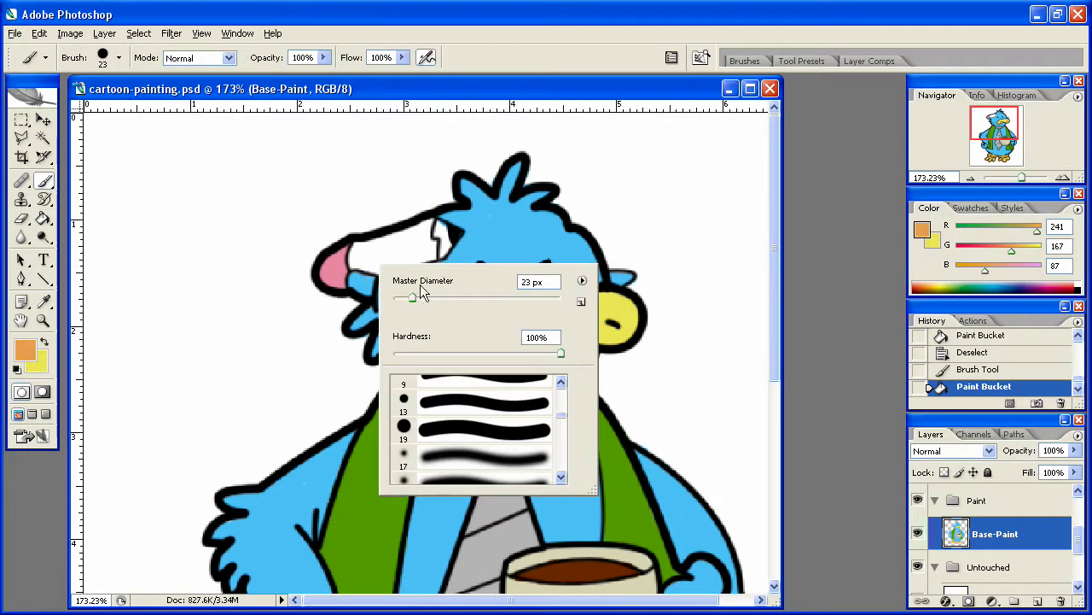
drag(408, 301, 398, 303)
click(357, 250)
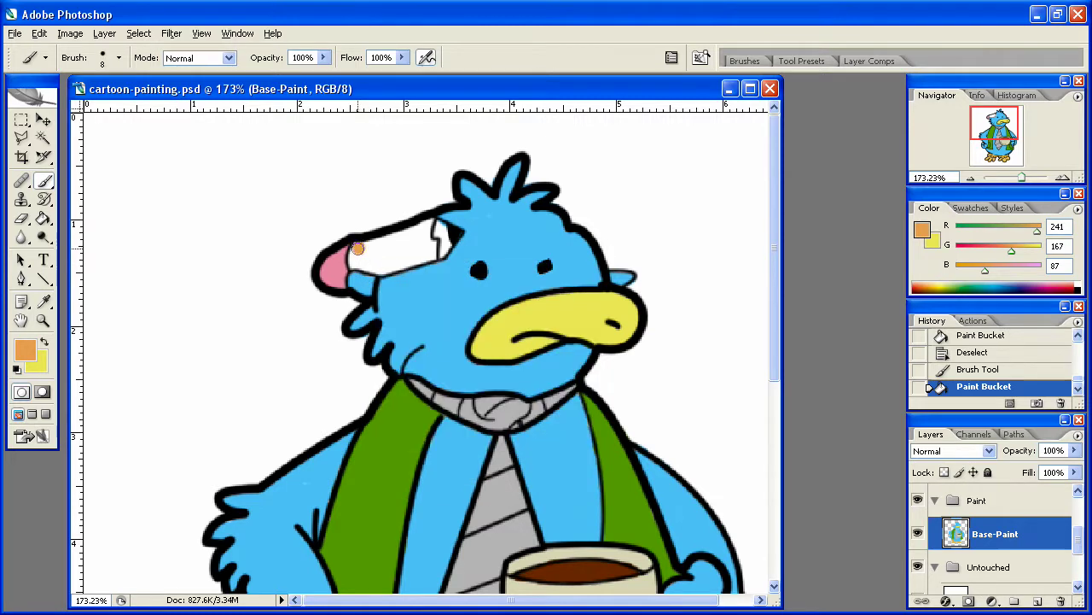
click(362, 246)
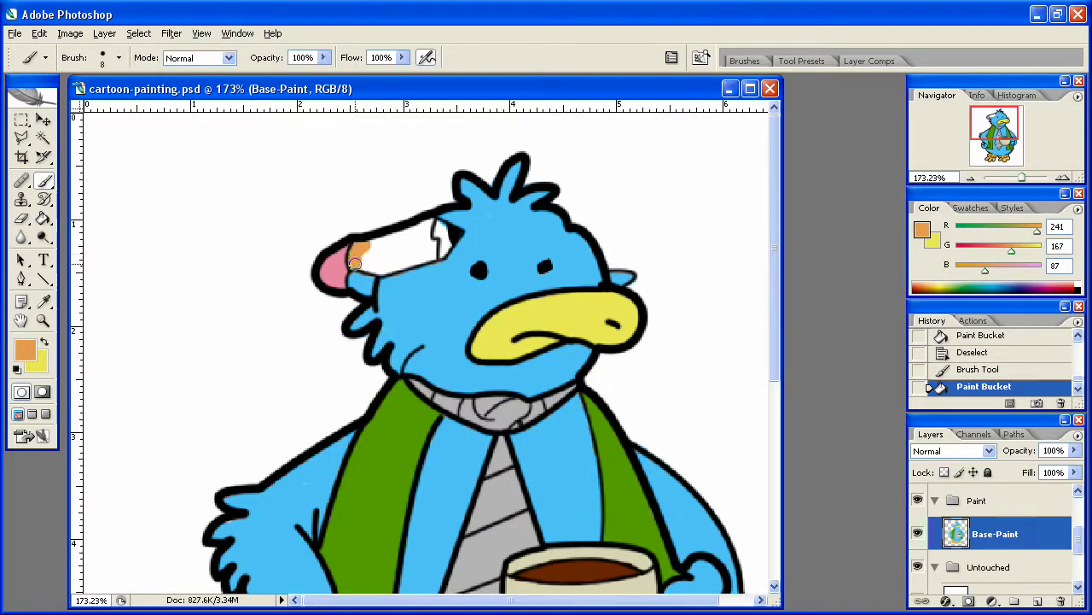
mouse_move(360, 265)
mouse_down()
mouse_move(383, 268)
mouse_move(429, 250)
mouse_up()
mouse_move(433, 245)
mouse_down()
mouse_move(366, 245)
mouse_move(366, 255)
mouse_move(396, 241)
mouse_move(387, 252)
mouse_move(414, 250)
mouse_up()
Step: Paint the pencil's sharpened tip light peach (R240 G207 B170)
click(32, 353)
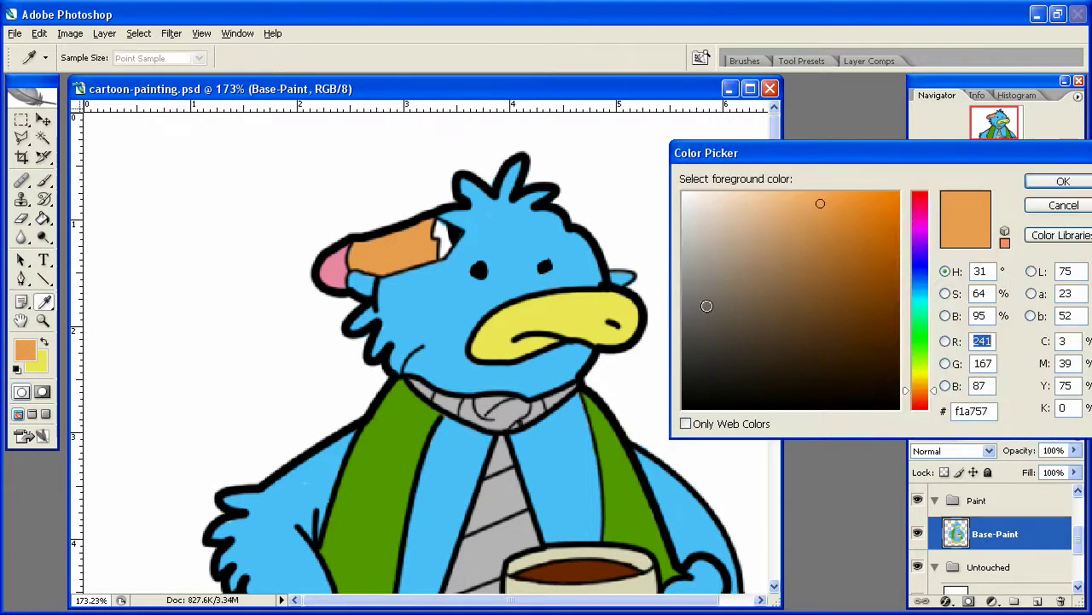
drag(800, 219, 768, 204)
click(1058, 182)
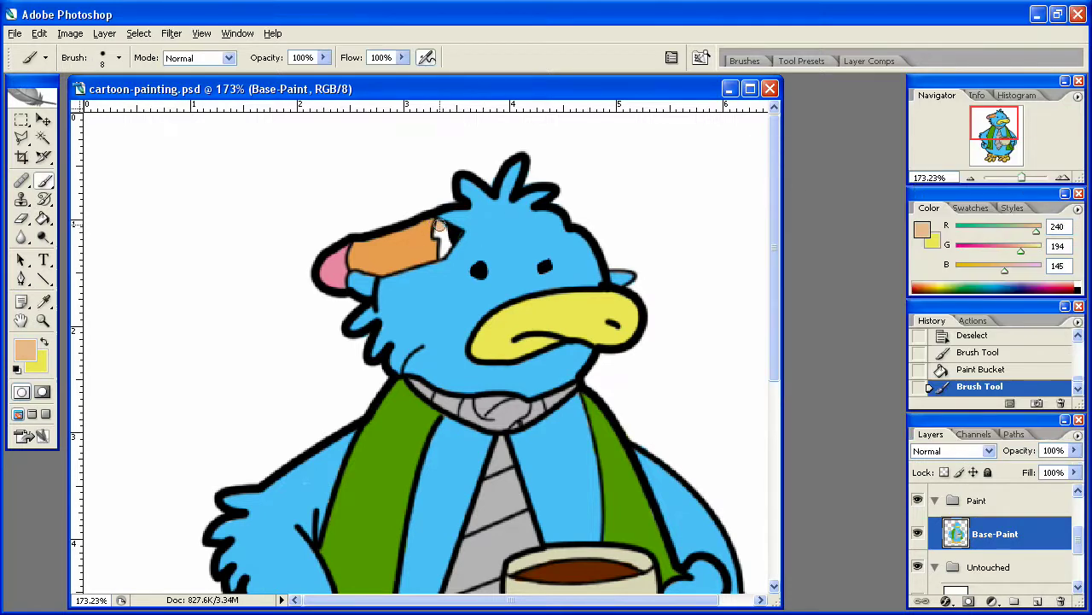
drag(440, 225, 443, 255)
click(24, 349)
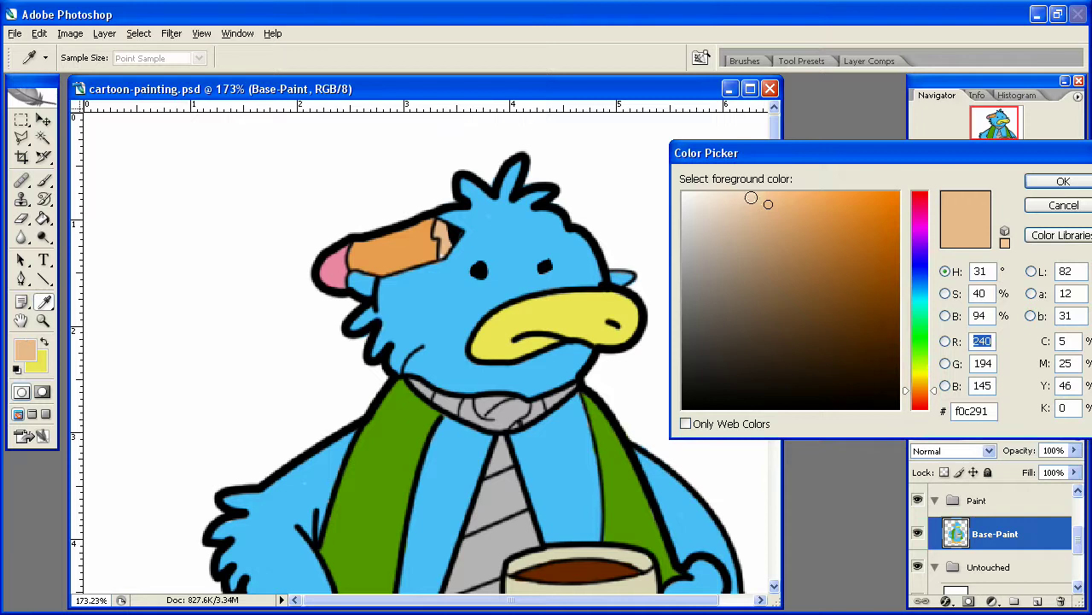
drag(753, 198, 745, 204)
click(1063, 183)
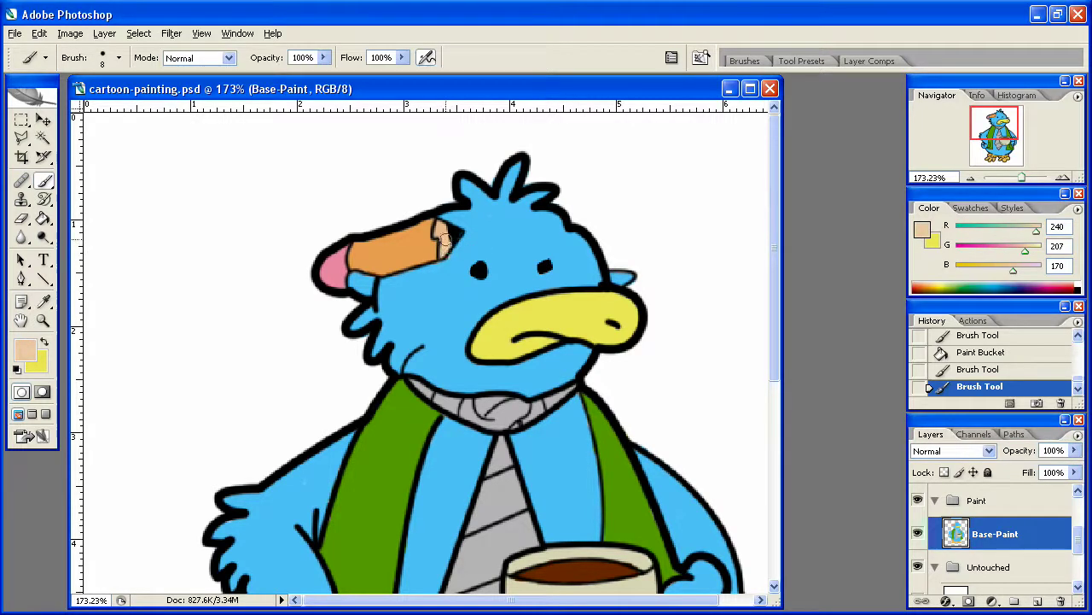
drag(439, 227, 449, 239)
Step: Zoom the view to Actual Pixels so the colored bird shows at 100%
click(44, 320)
right_click(326, 373)
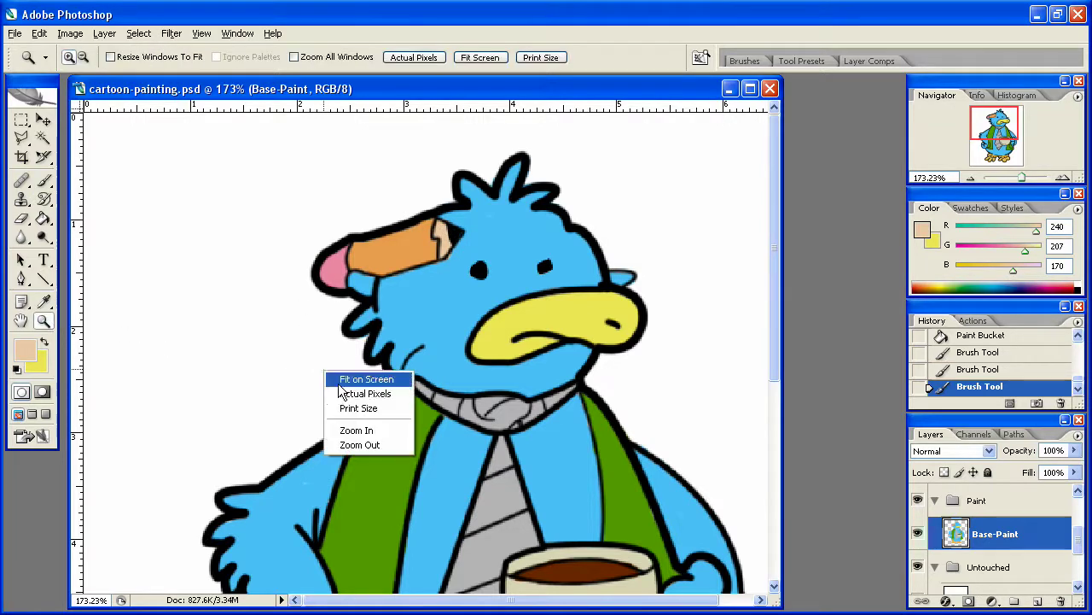
click(367, 390)
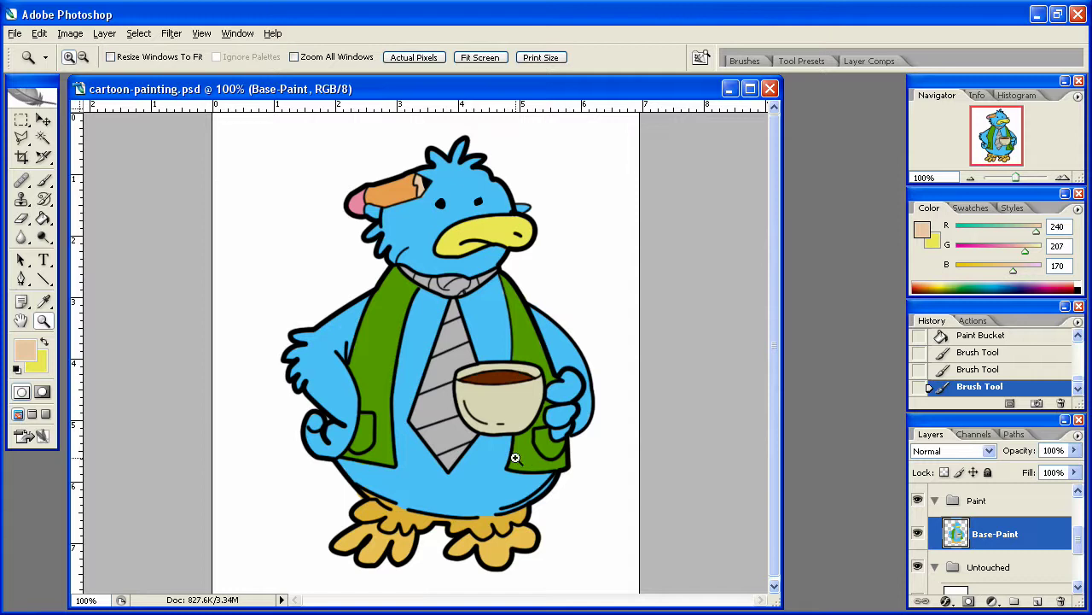